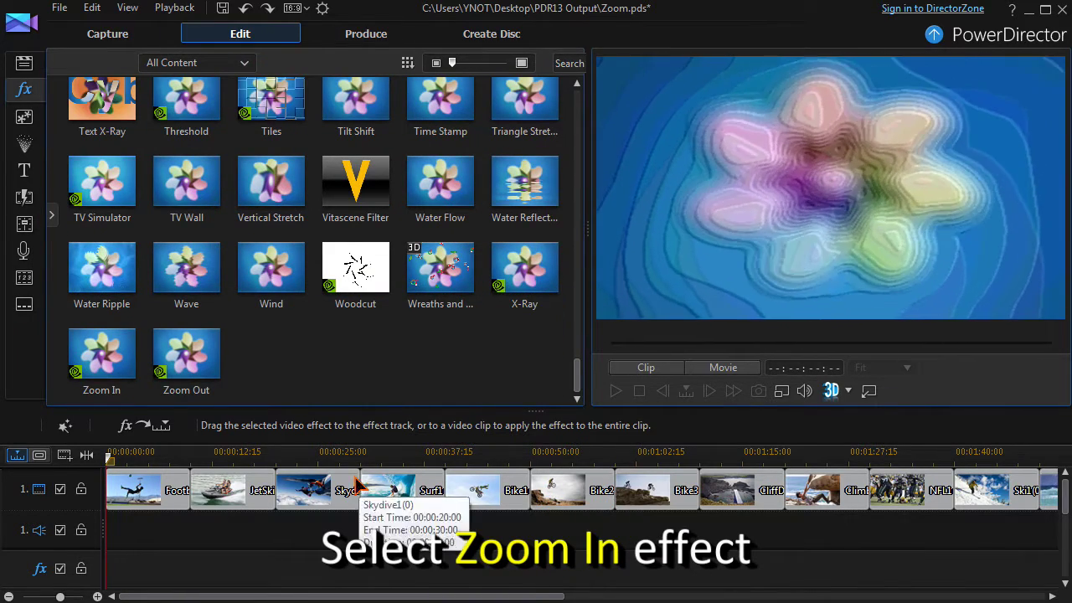
Place the Zoom In effect on the effect track beneath the football clip and set its width and height ratios to 0
drag(101, 353, 189, 576)
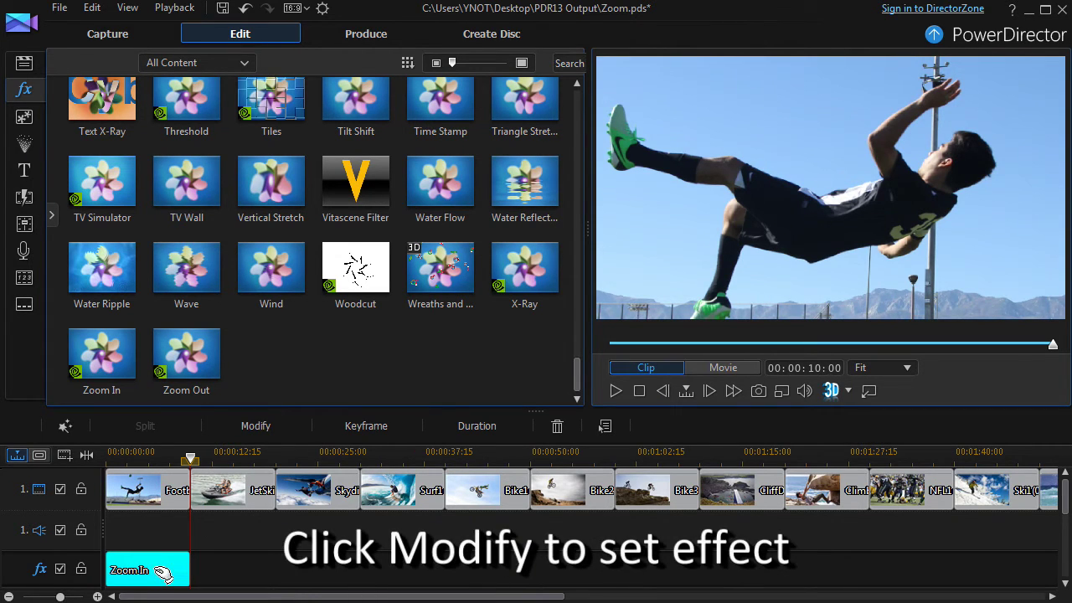
click(255, 426)
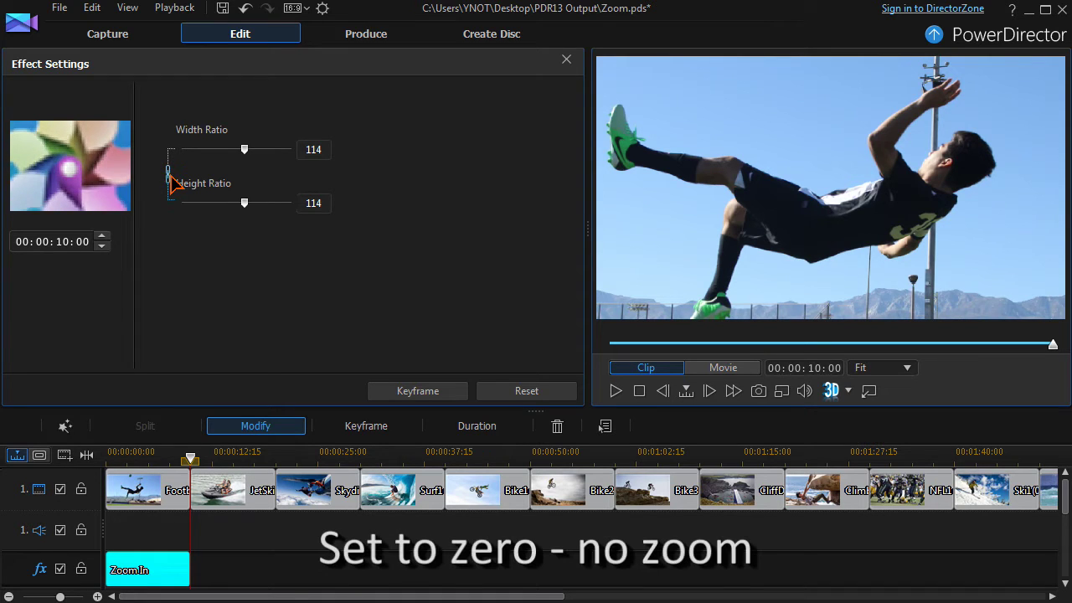
click(245, 203)
click(569, 347)
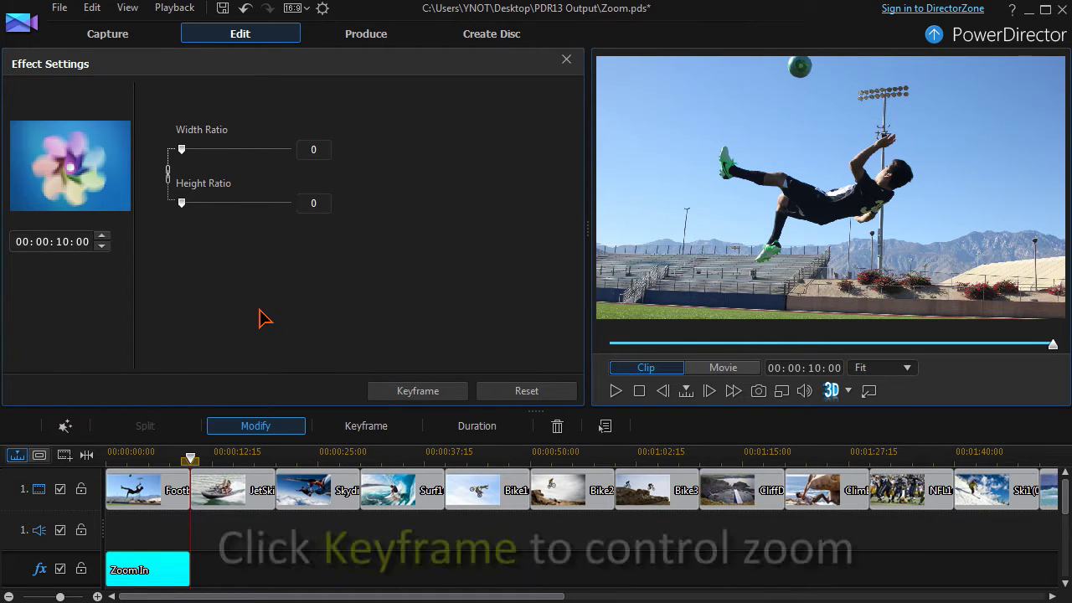
Open the Zoom In effect's keyframe settings and add zero width and height ratio keyframes at the end, 00:00:10:00
click(457, 393)
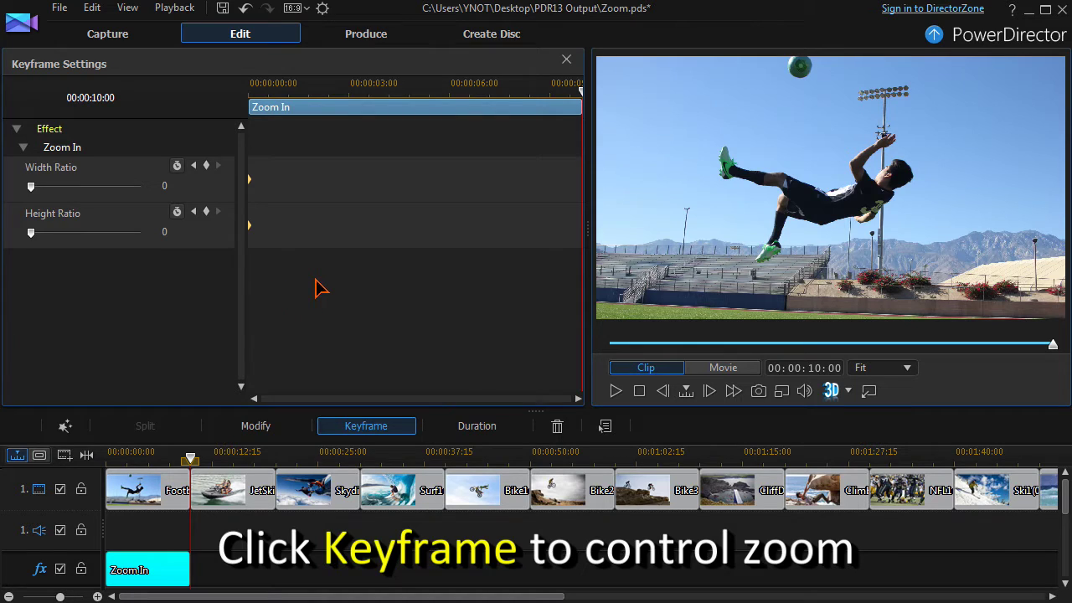
click(249, 90)
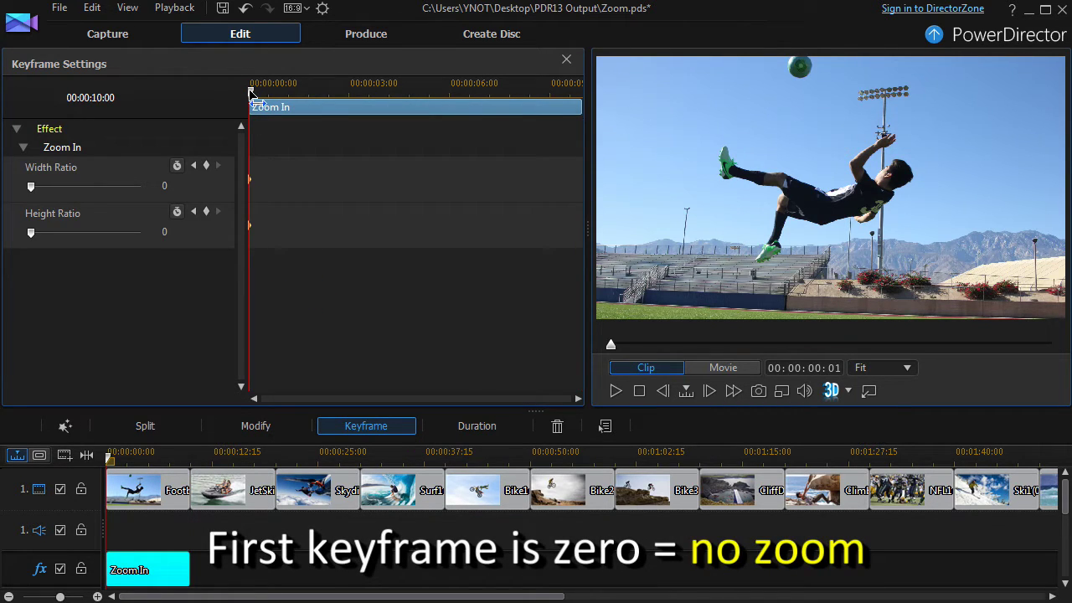
drag(250, 89, 611, 127)
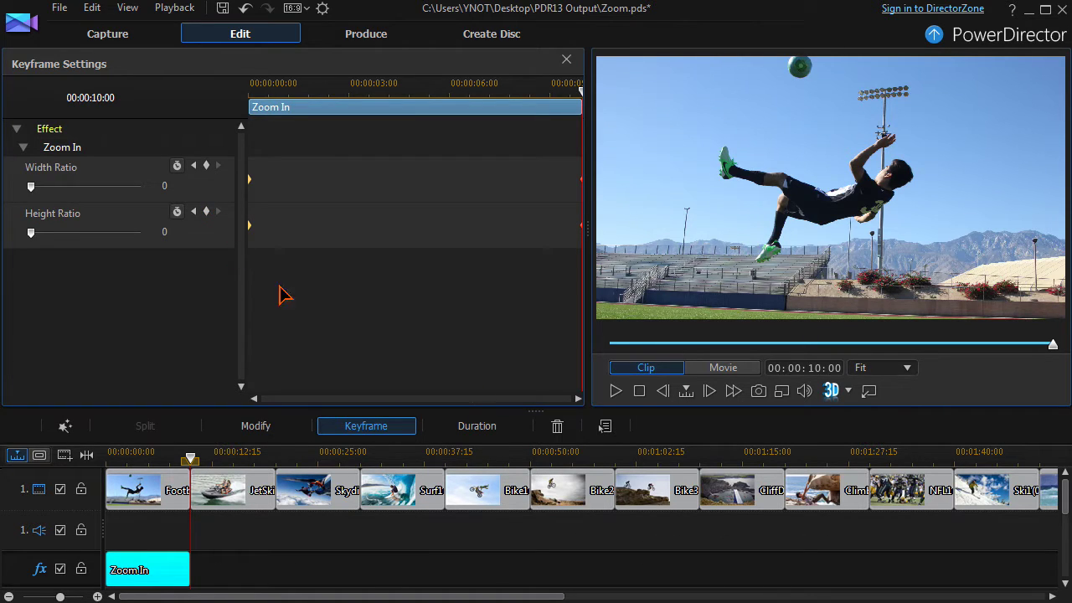
Play the football clip from its beginning to check the zoom, and stop the playback
click(638, 393)
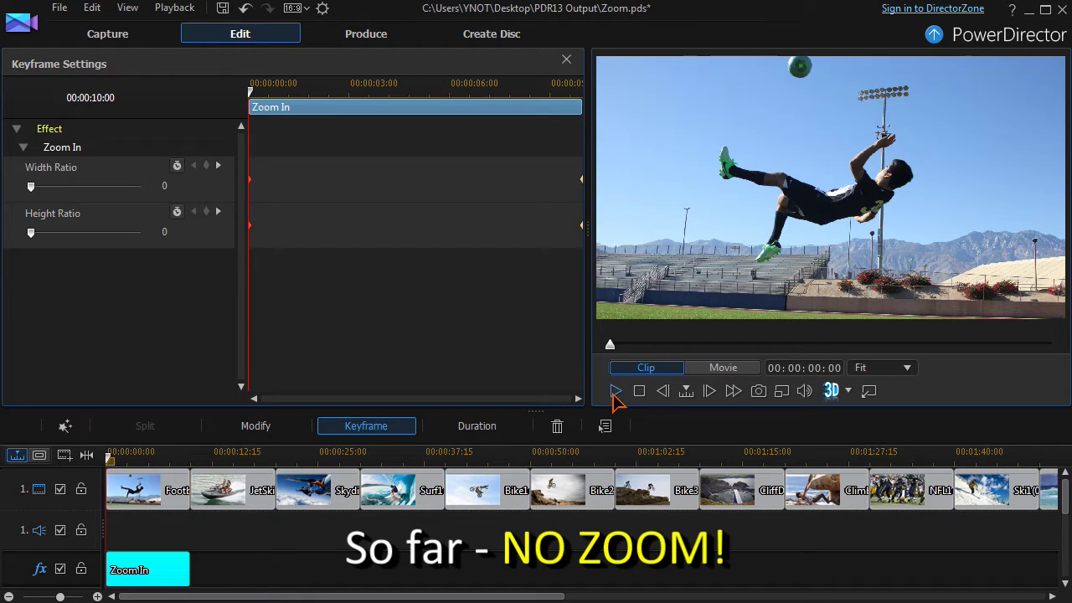
click(615, 394)
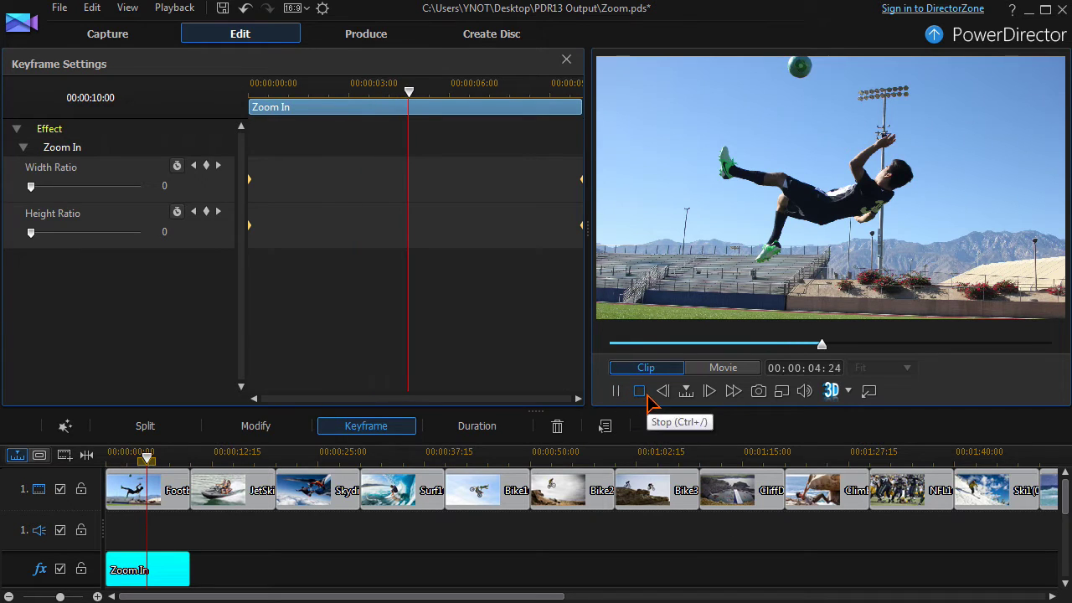
click(641, 391)
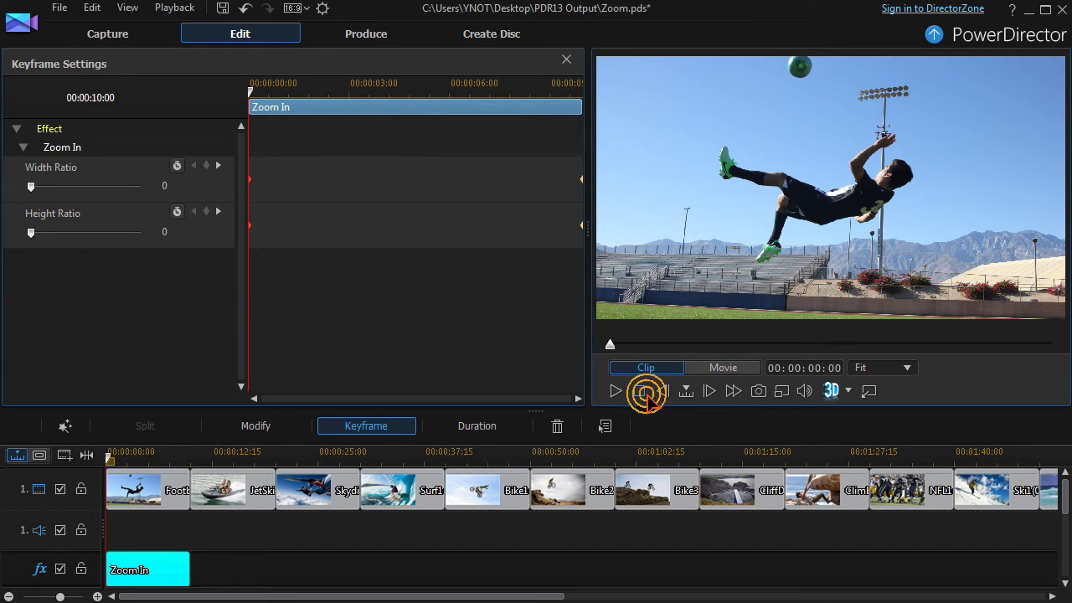
Add width and height ratio keyframes with value 0 at 00:00:02:01 and 00:00:07:18
click(317, 84)
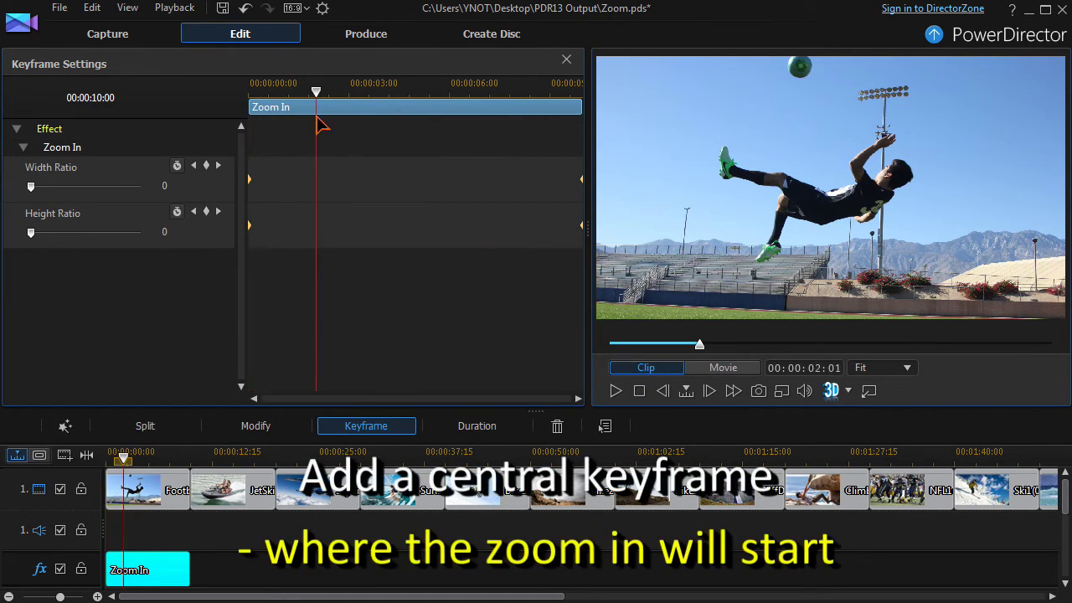
click(207, 167)
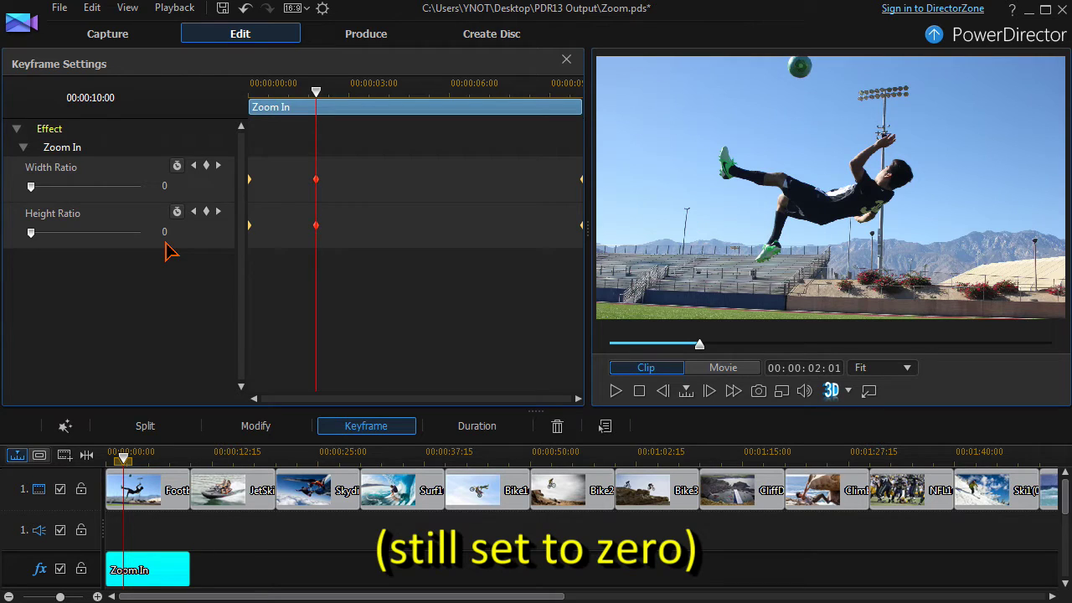
click(502, 87)
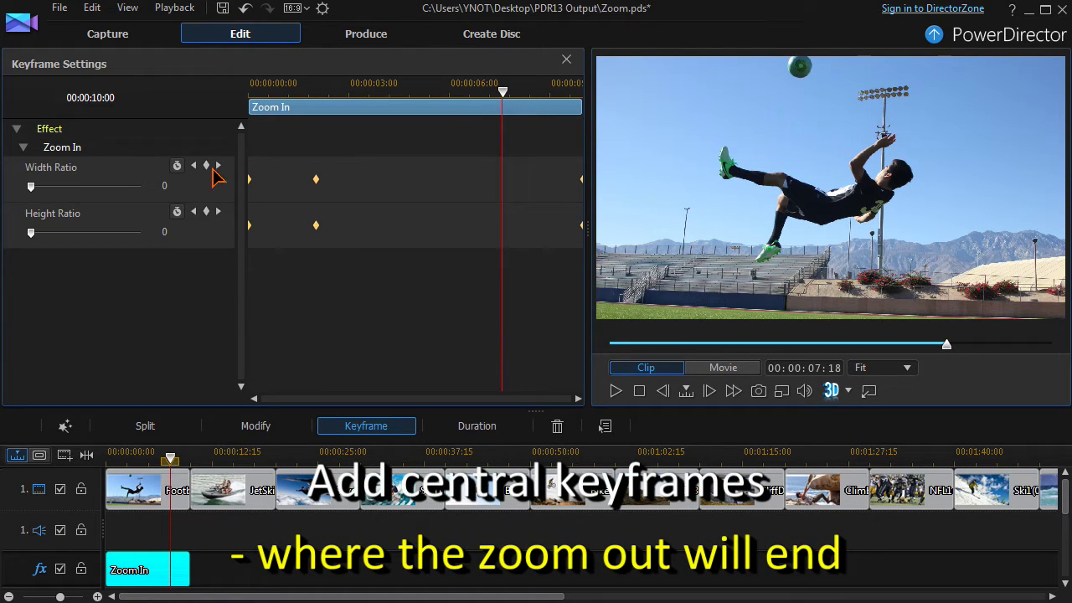
click(207, 166)
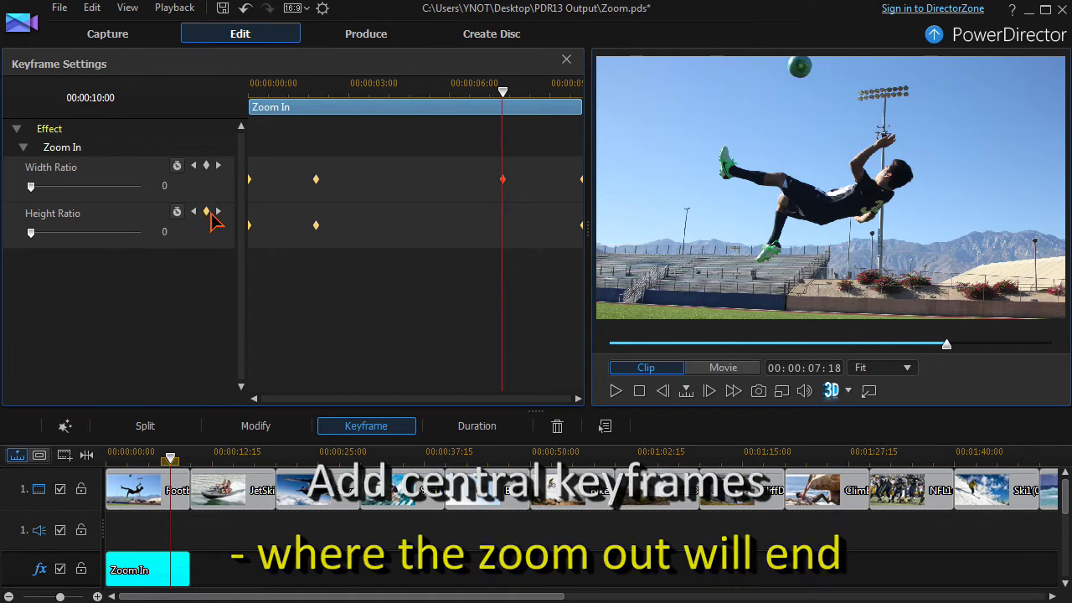
click(208, 212)
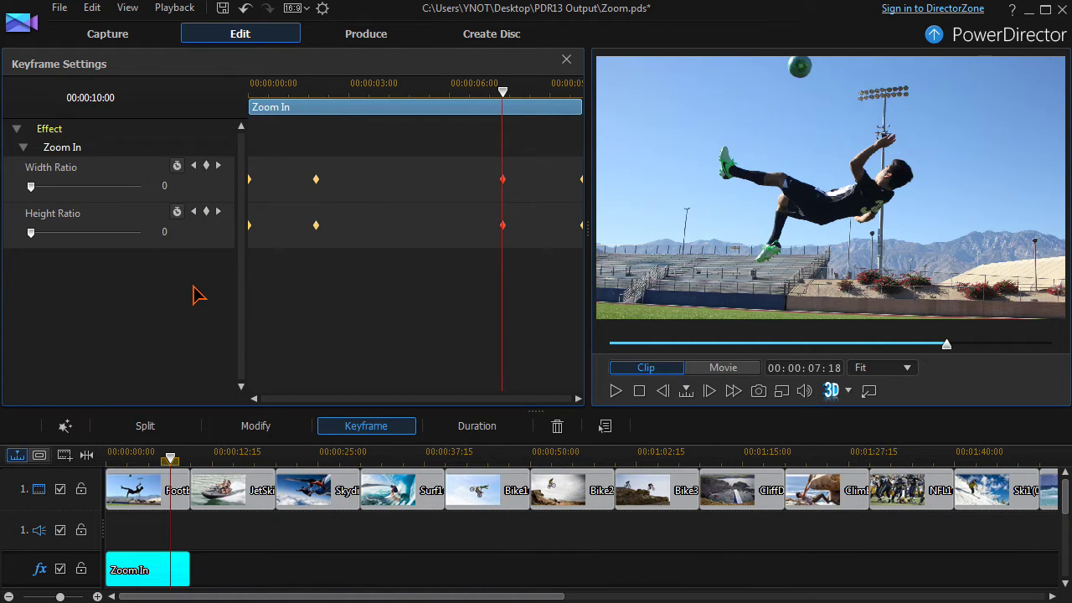
Add keyframes at 00:00:02:29 and set both the width and height ratios to 110
click(348, 91)
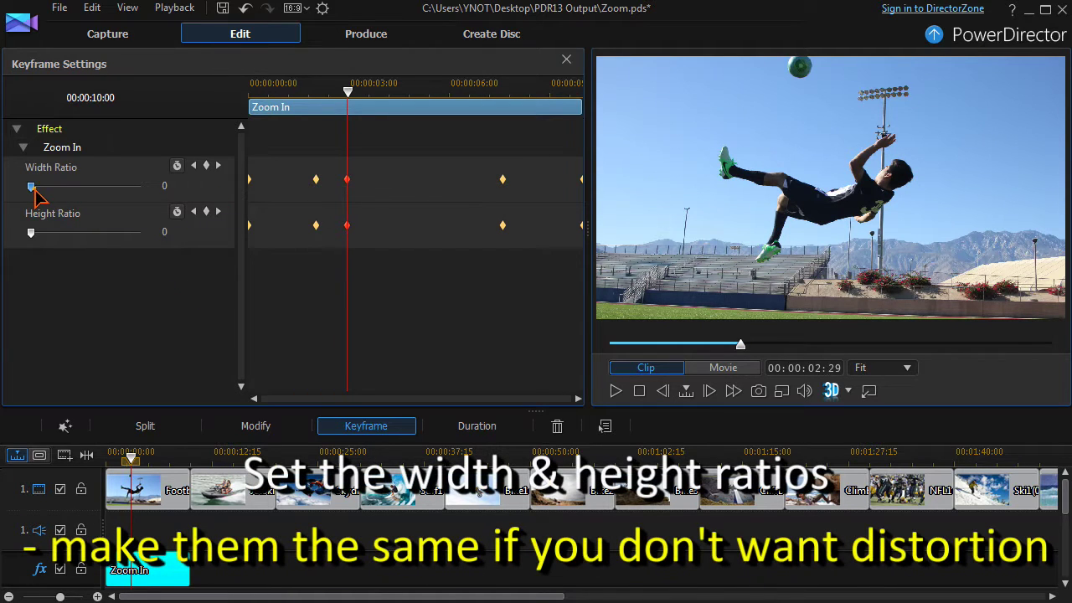
drag(32, 188, 93, 186)
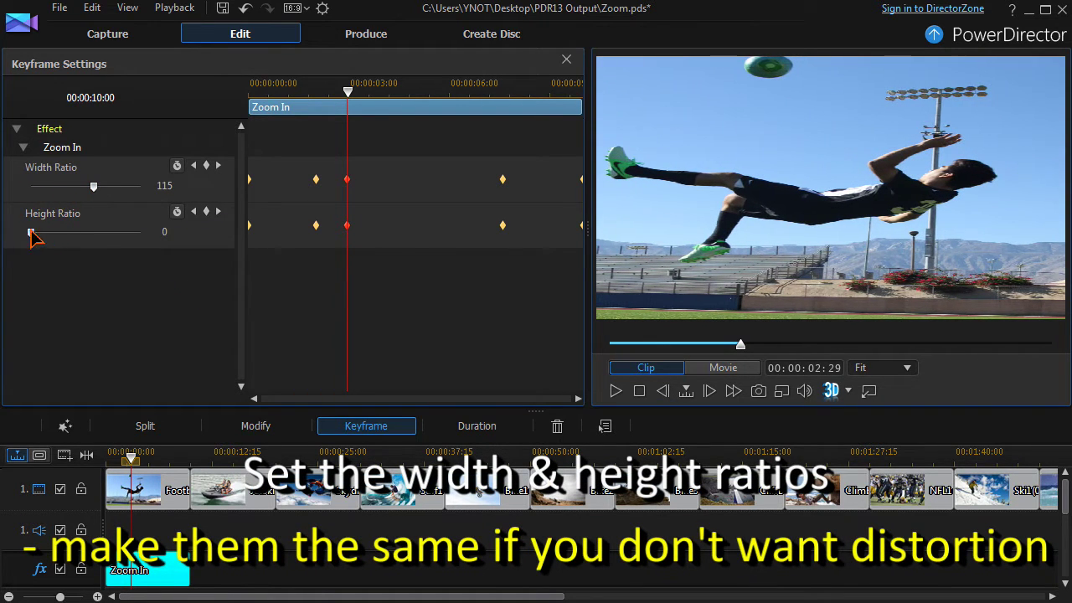
drag(31, 234, 93, 234)
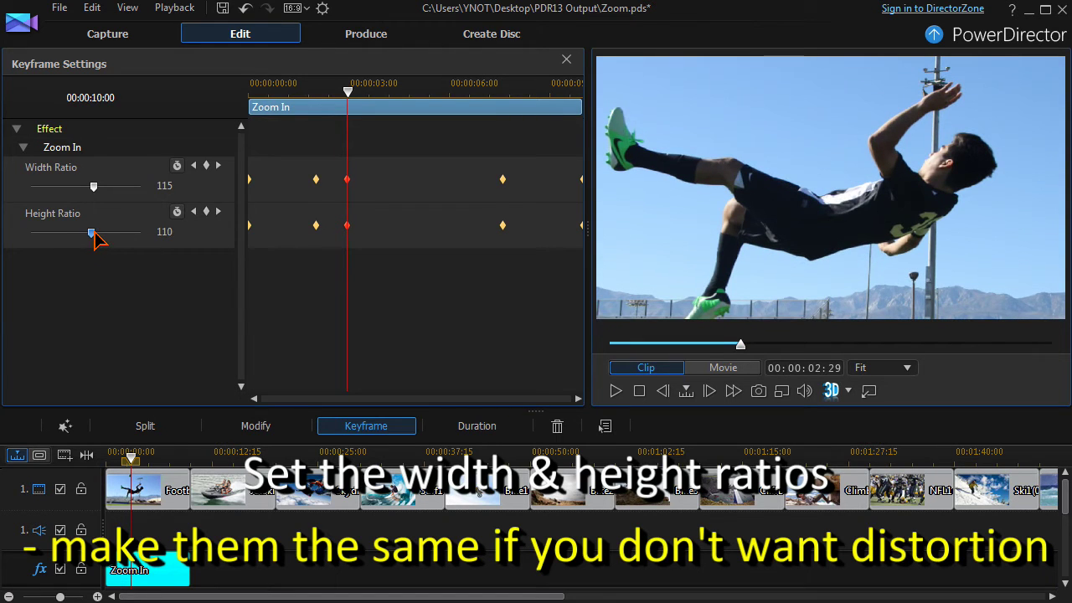
scroll(191, 188, down, 6)
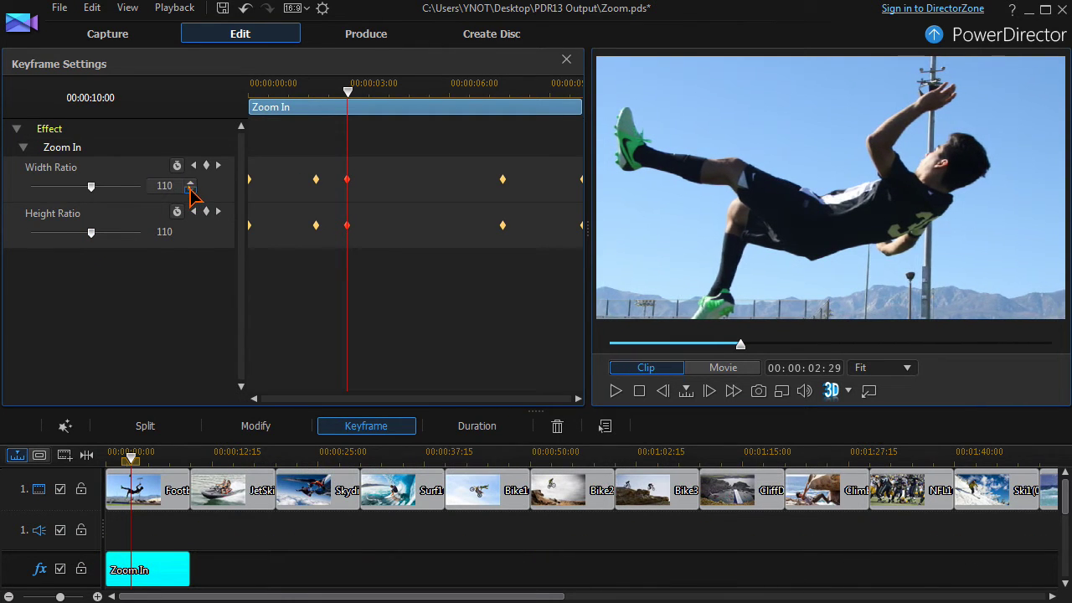
click(191, 184)
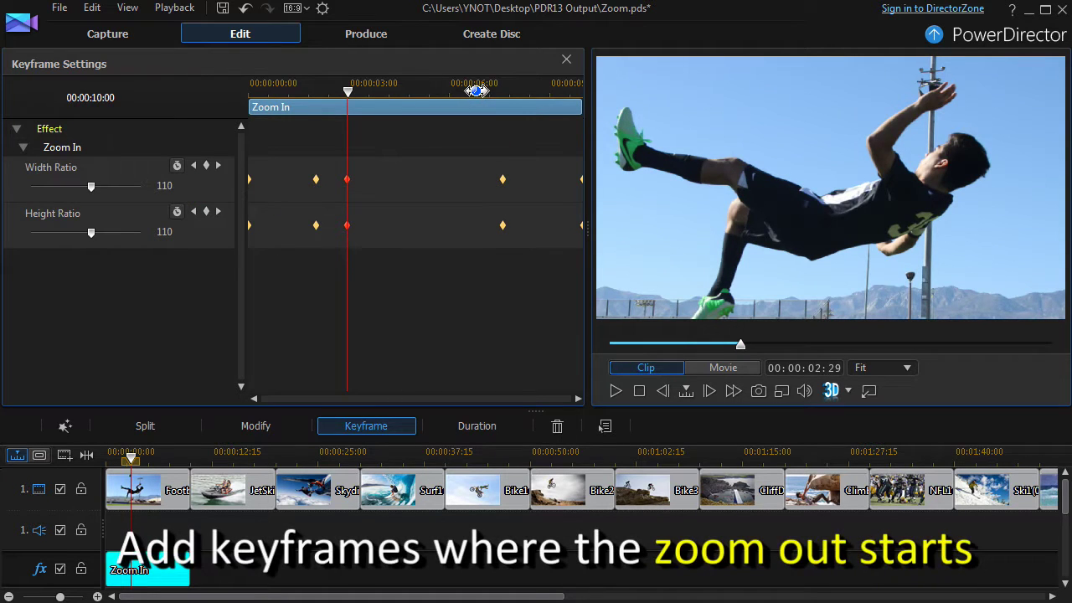
Duplicate the previous width and height ratio keyframes at 00:00:06:23 to mark where the zoom out starts
click(475, 90)
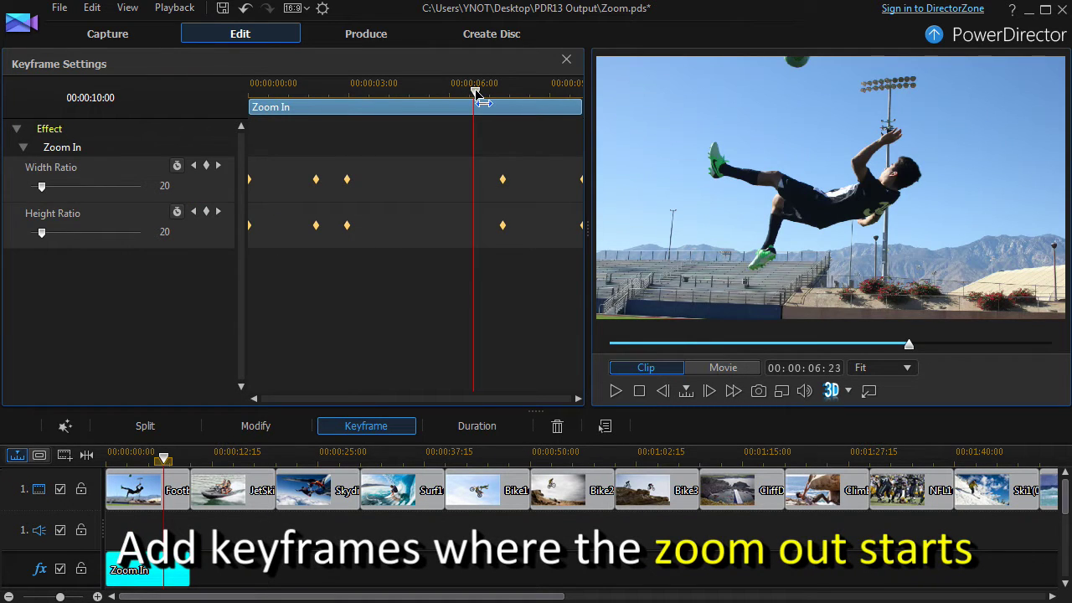
right_click(474, 188)
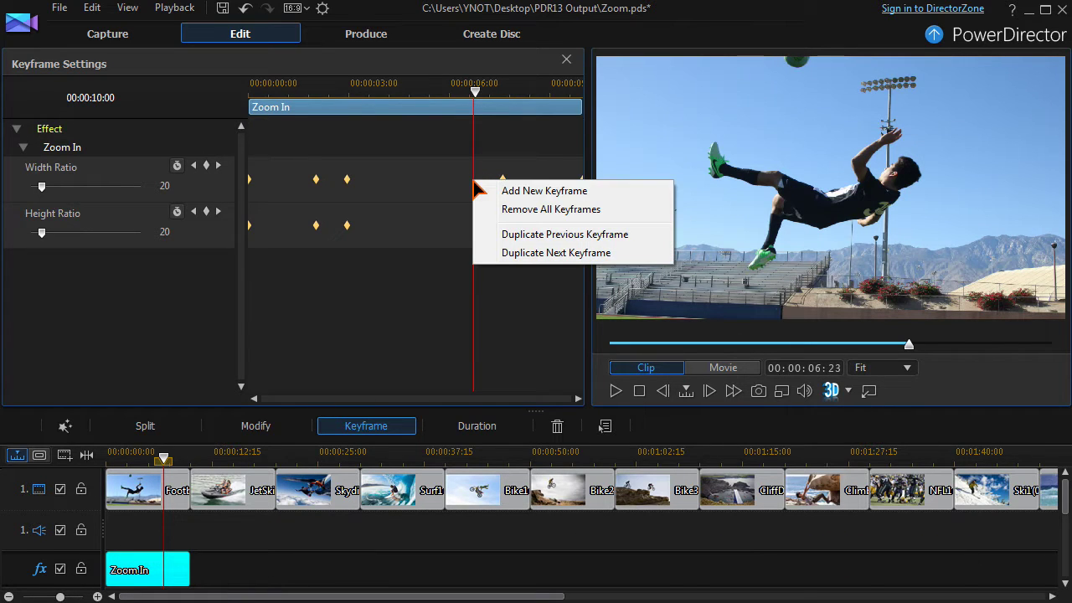
click(524, 236)
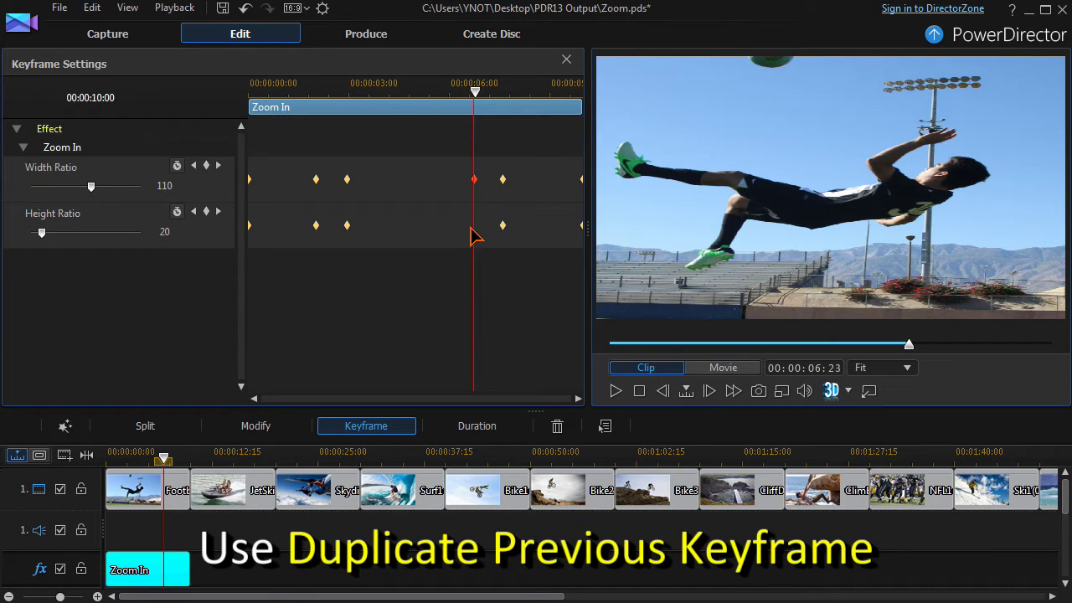
right_click(472, 235)
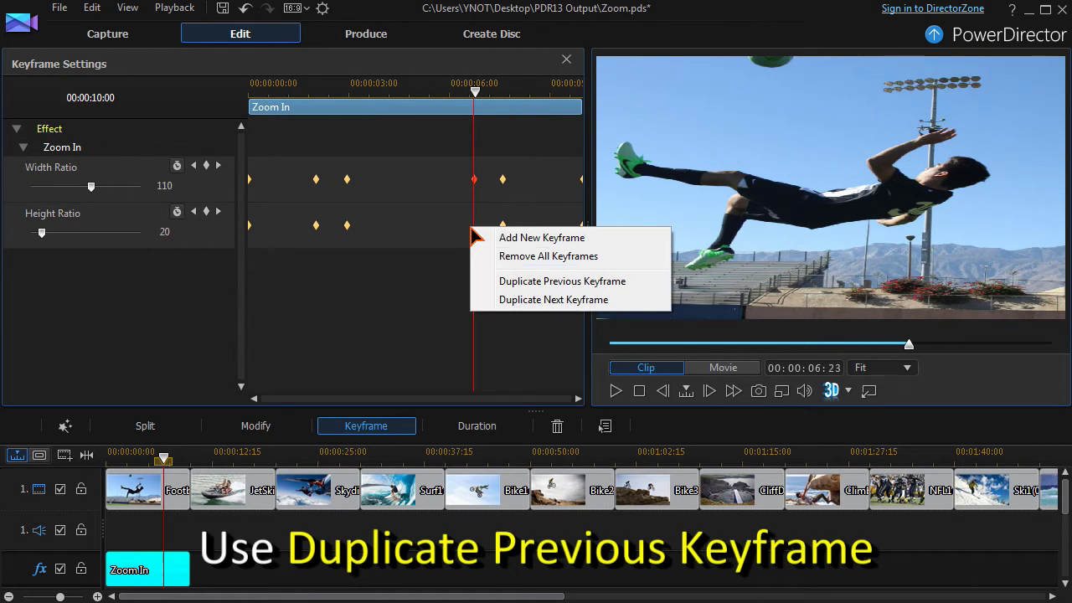
click(506, 281)
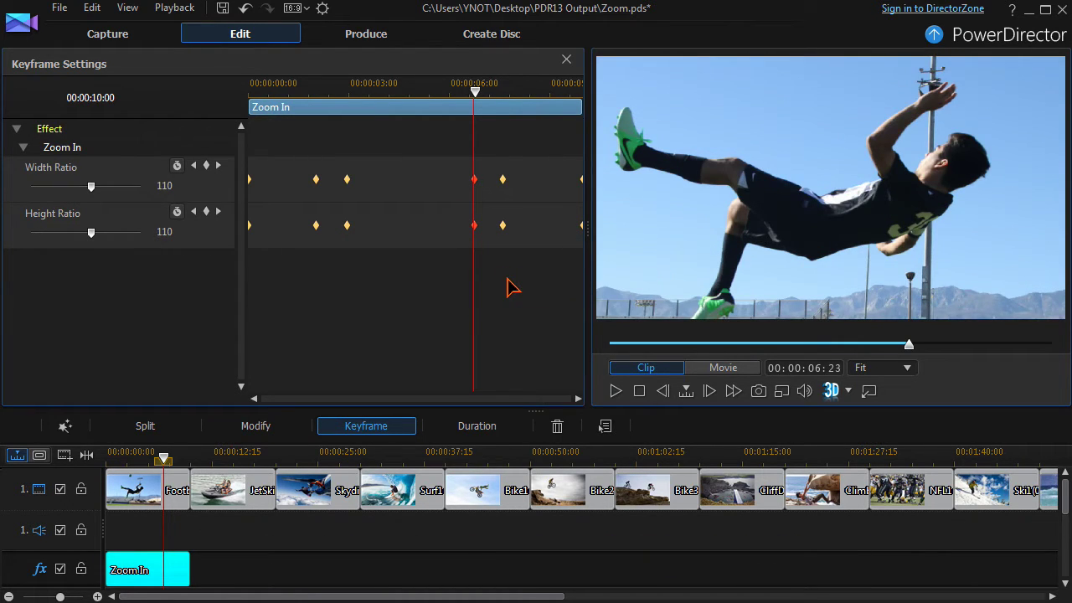
Scrub through the keyframed zoom on the football clip and play it from the beginning
click(638, 391)
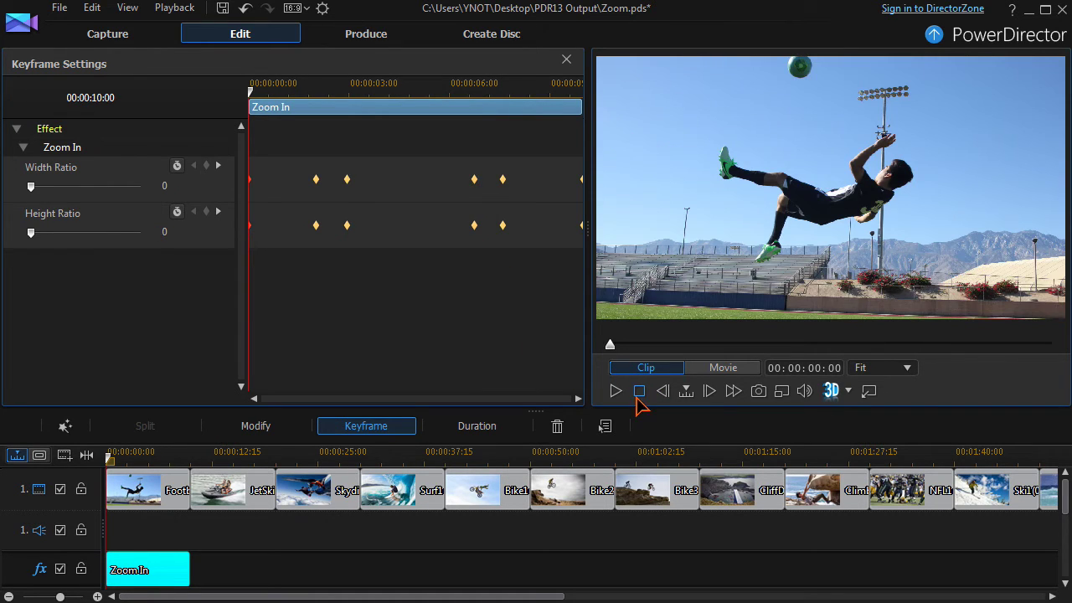
click(254, 91)
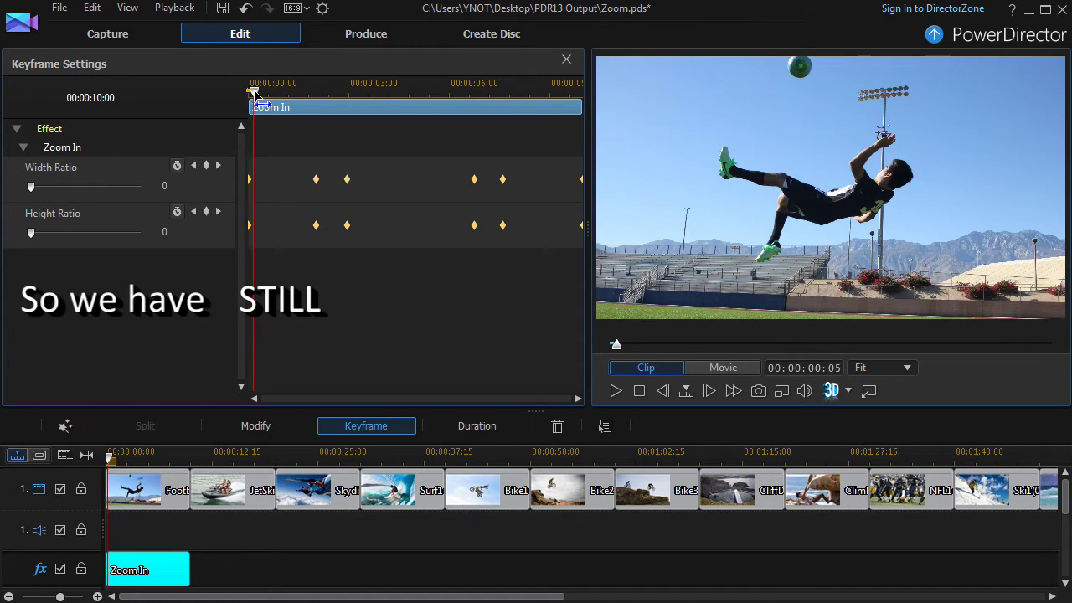
drag(254, 91, 596, 151)
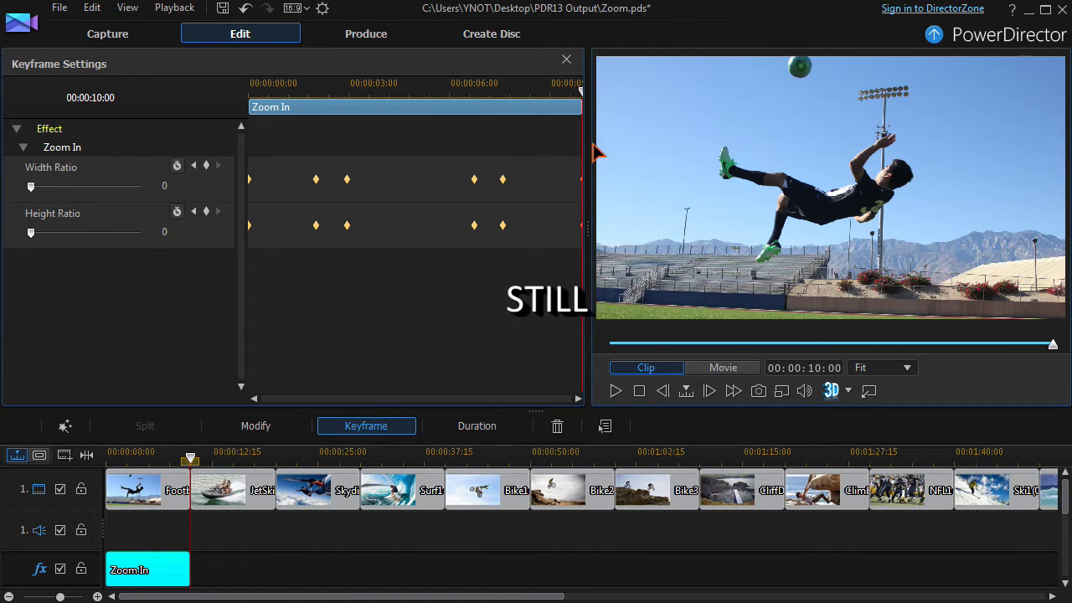
click(639, 391)
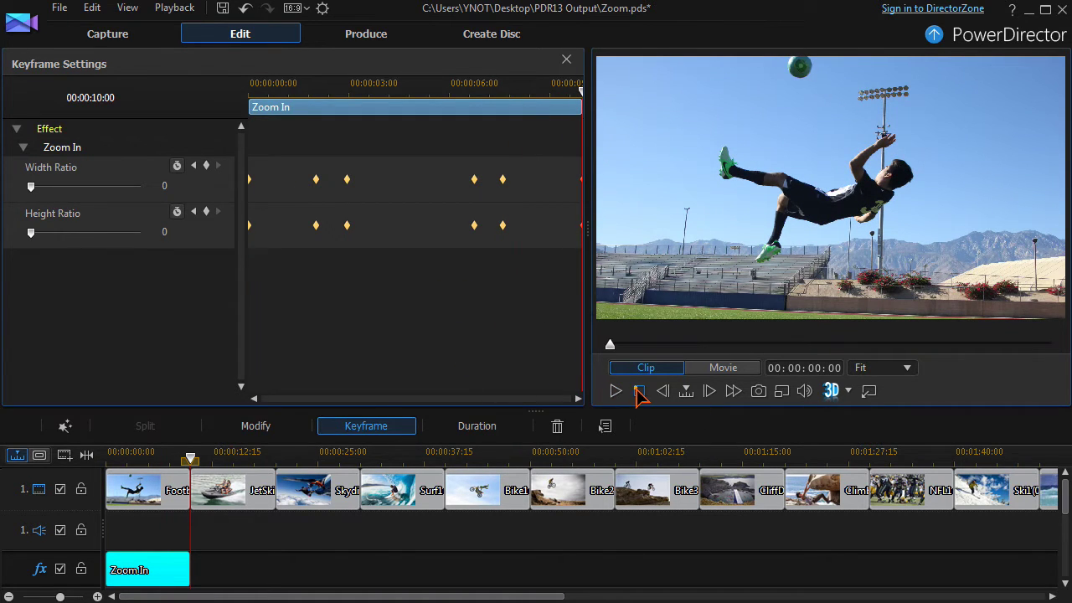
click(614, 394)
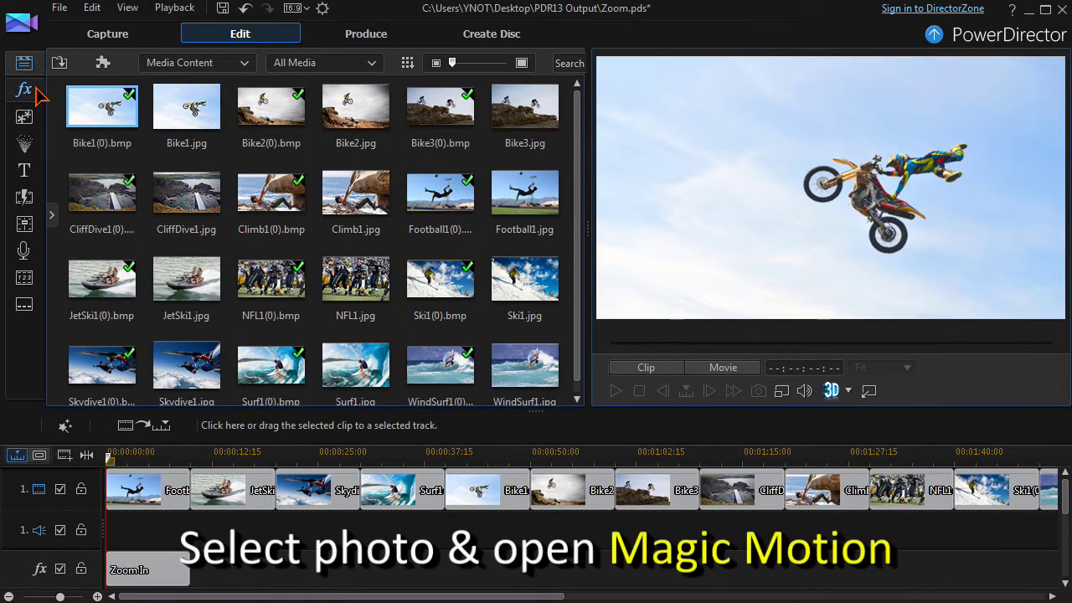
Apply the User Defined Magic Motion style to the Bike1 photo and open it in the Magic Motion Designer
click(484, 497)
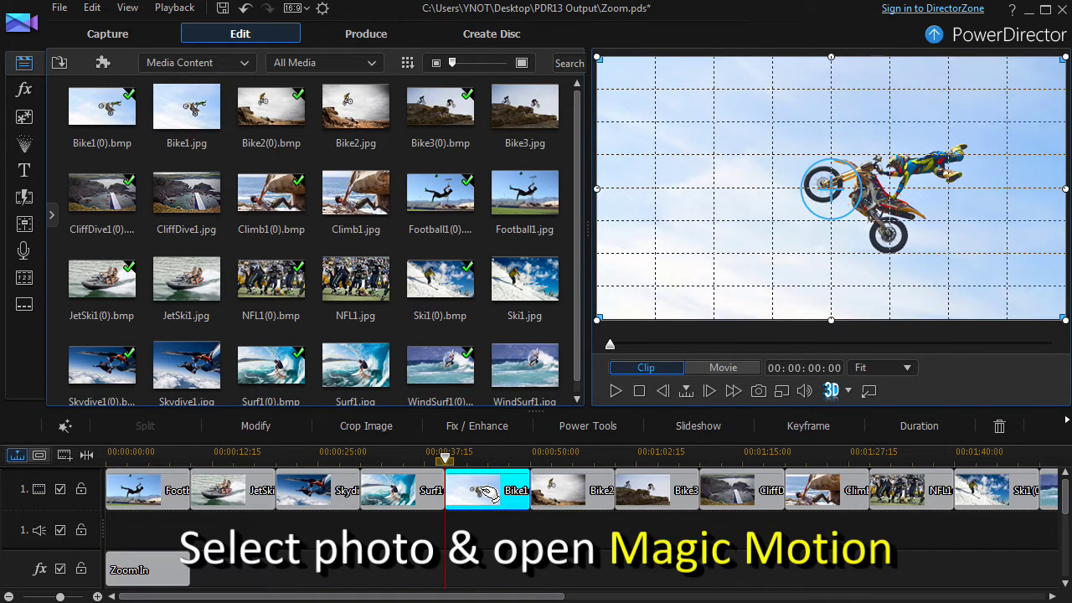
click(65, 425)
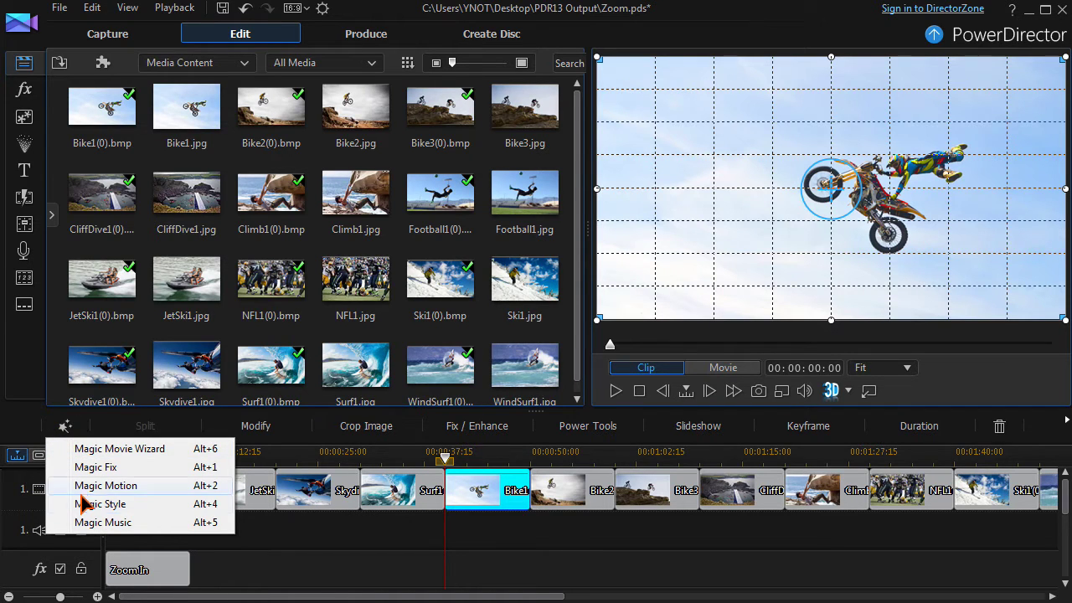
click(106, 485)
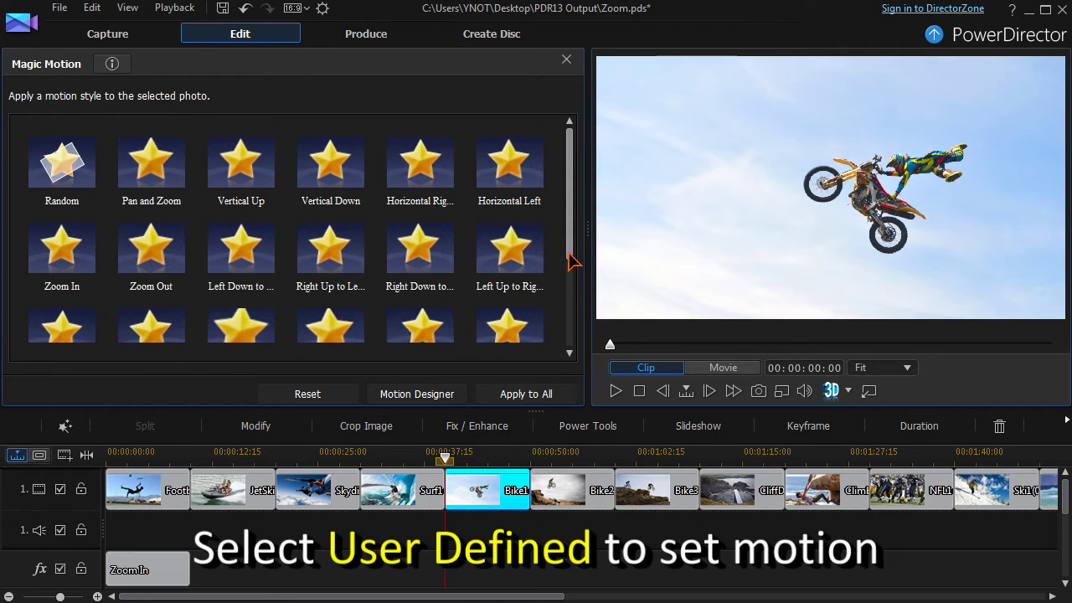
drag(569, 257, 579, 357)
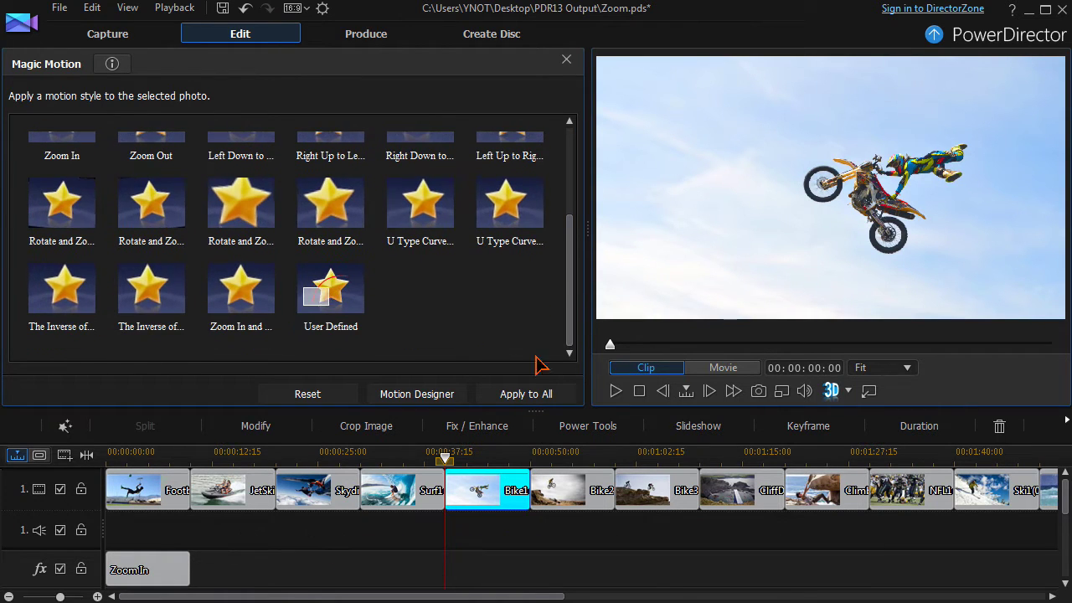
double_click(345, 298)
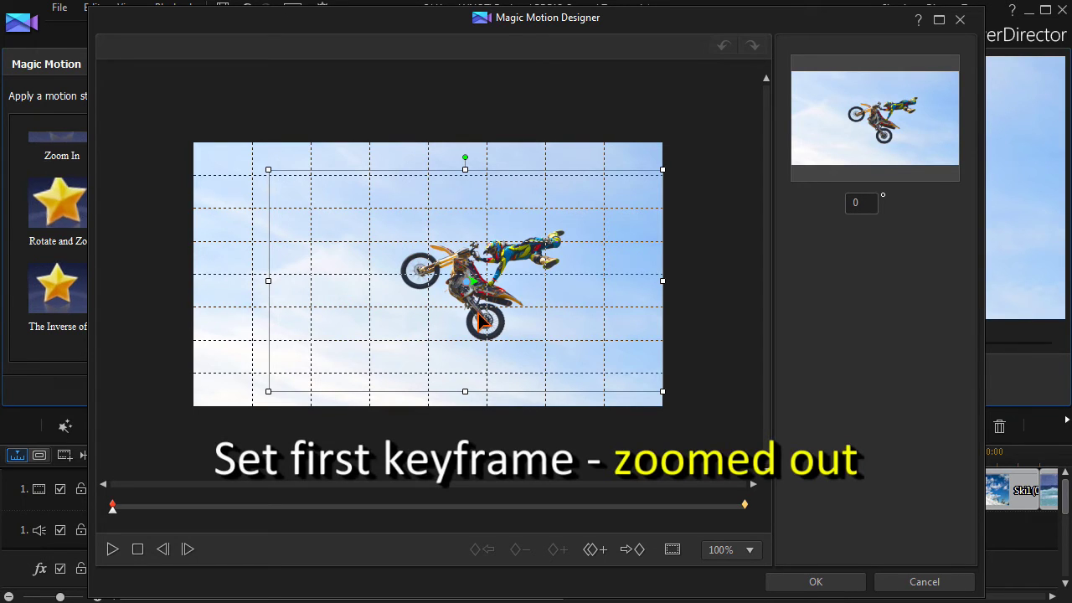
Center and enlarge the first keyframe's focus frame to nearly the whole Bike1 photo and duplicate it onto the last keyframe
drag(467, 284, 429, 281)
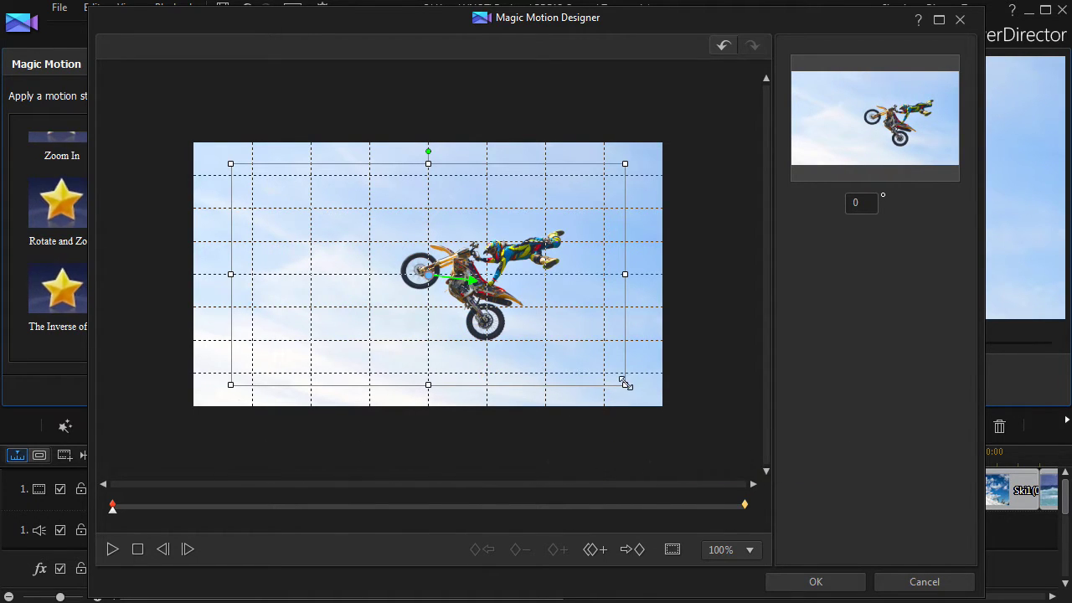
drag(625, 381, 643, 395)
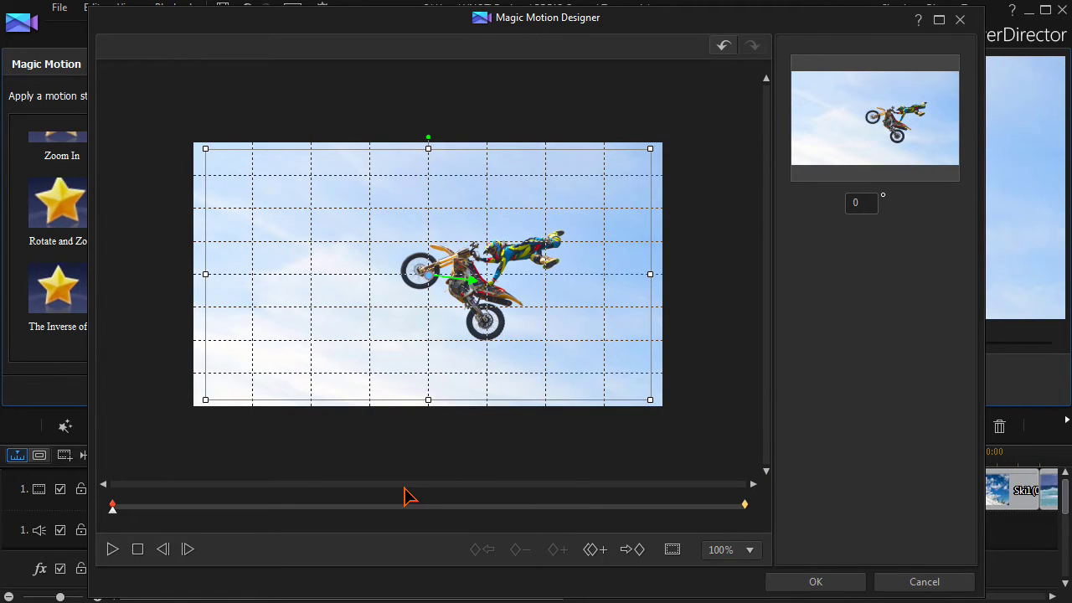
click(639, 553)
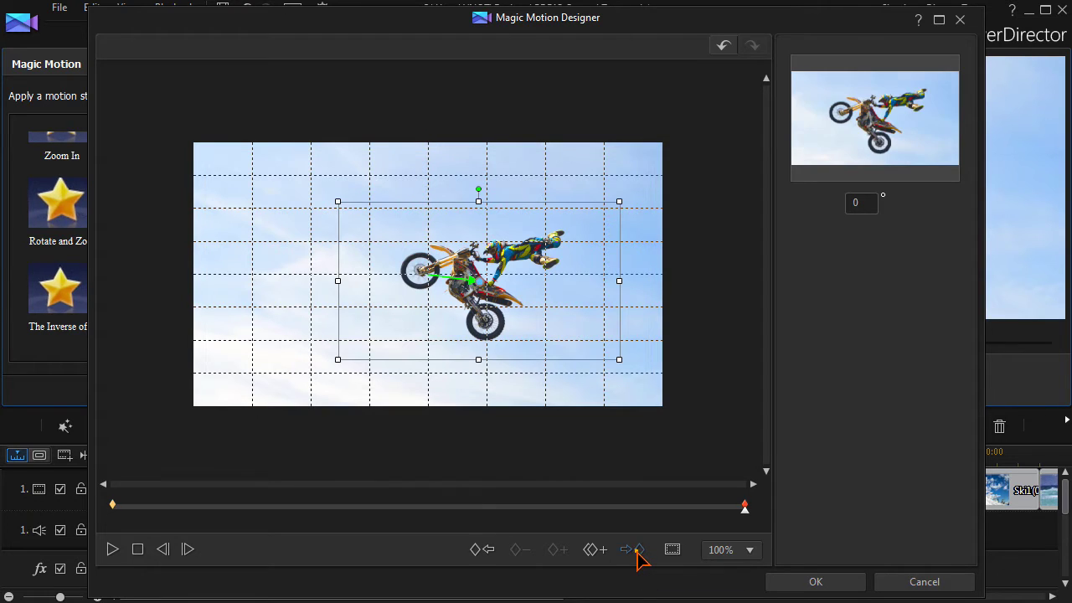
click(599, 553)
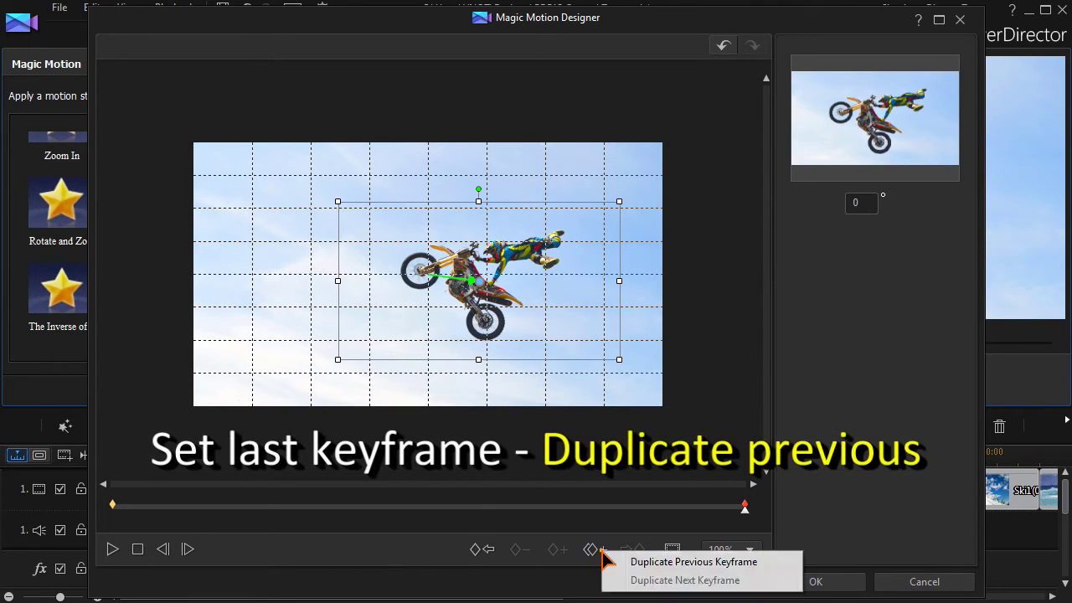
click(643, 563)
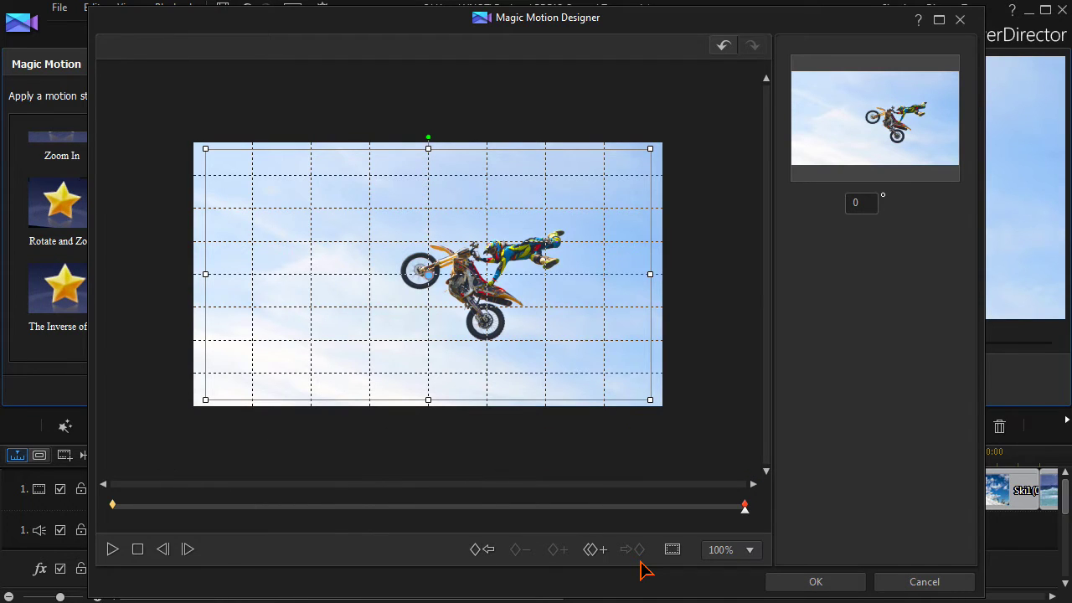
Add zoomed-out keyframes about one fifth and four fifths along the motion timeline by duplicating the previous and the next keyframe respectively
click(231, 506)
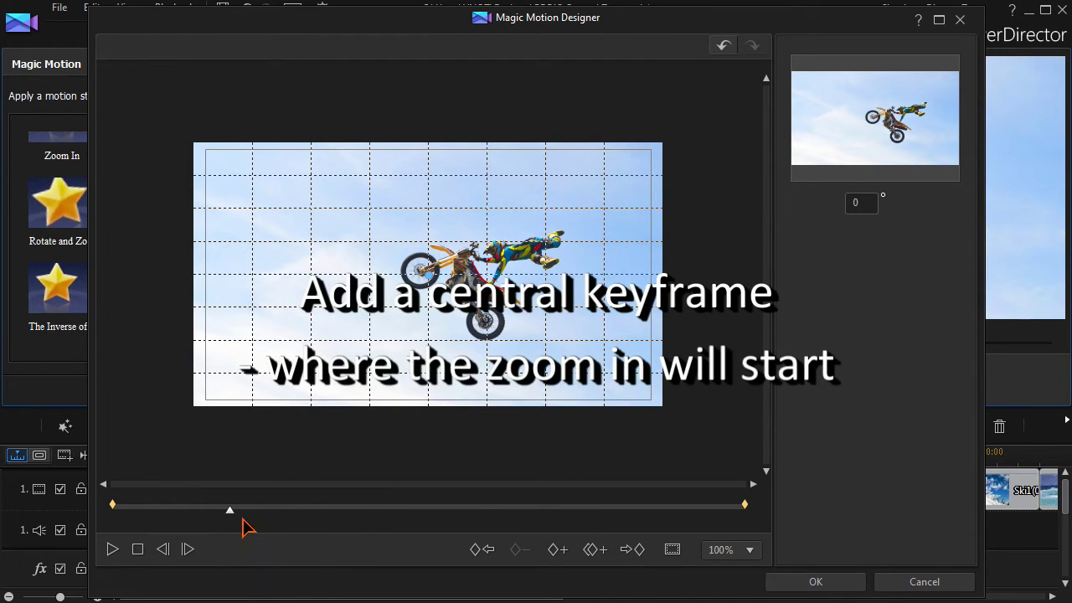
click(593, 550)
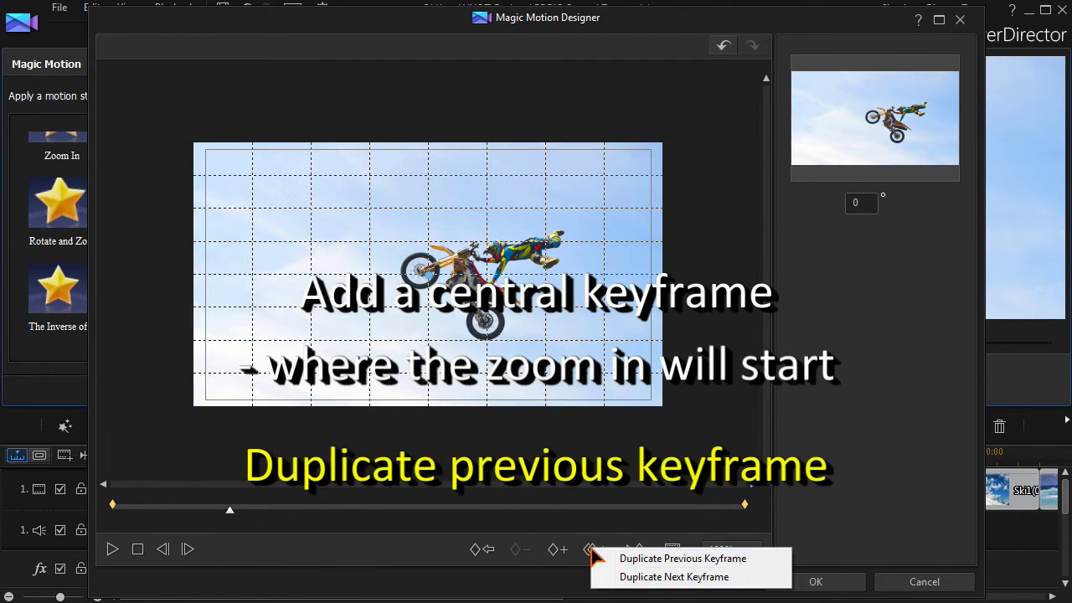
click(630, 559)
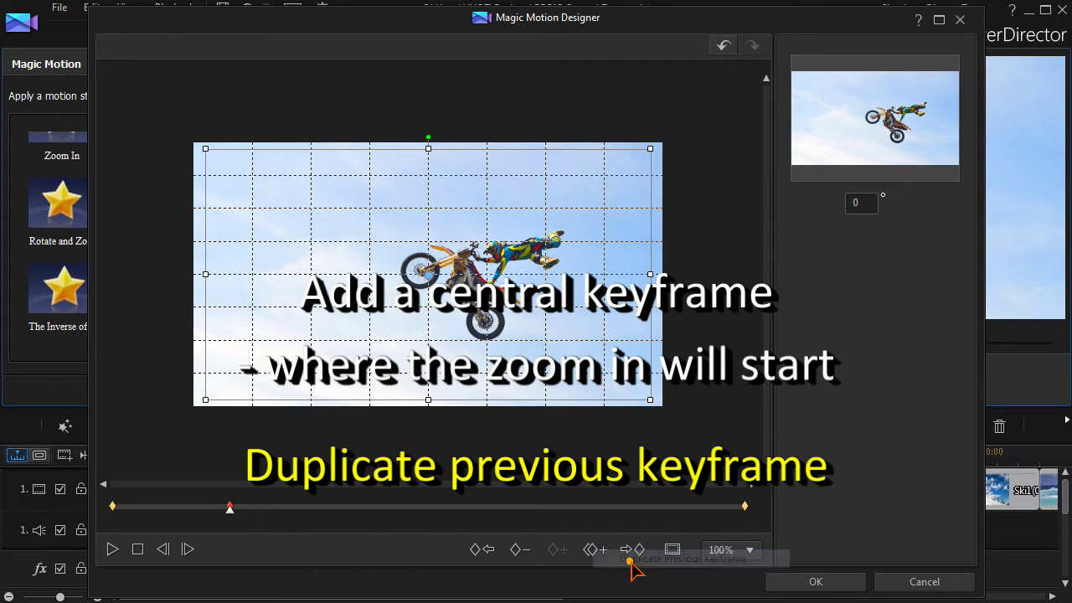
click(623, 509)
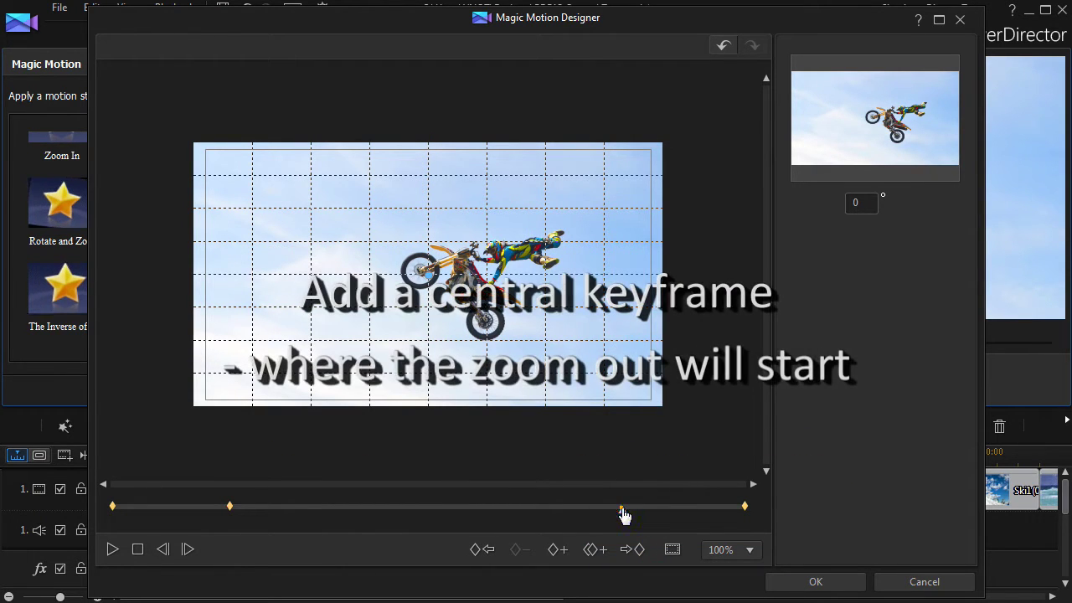
click(590, 550)
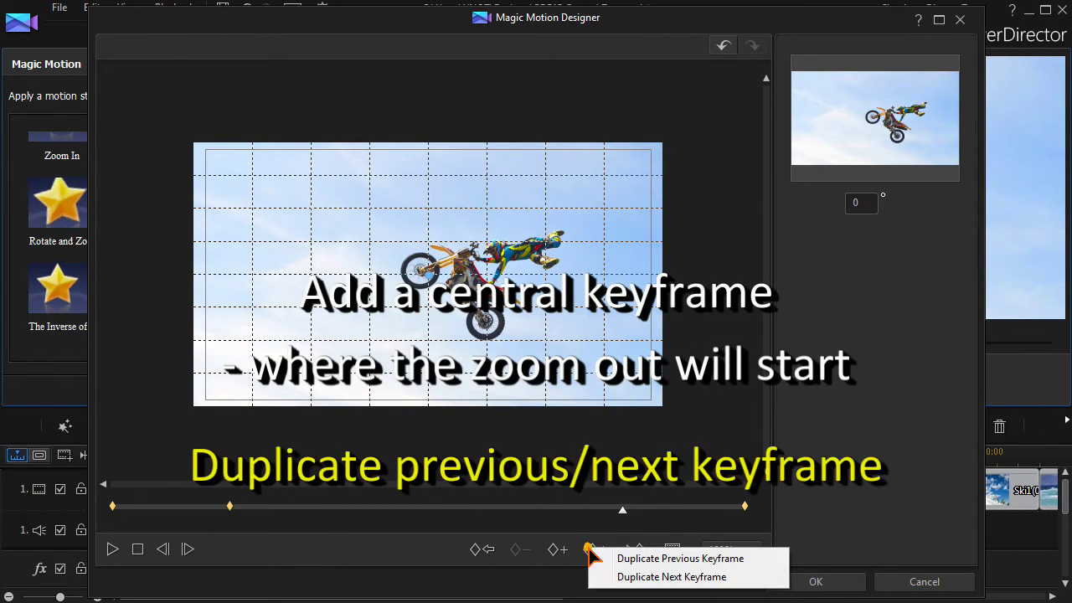
click(634, 574)
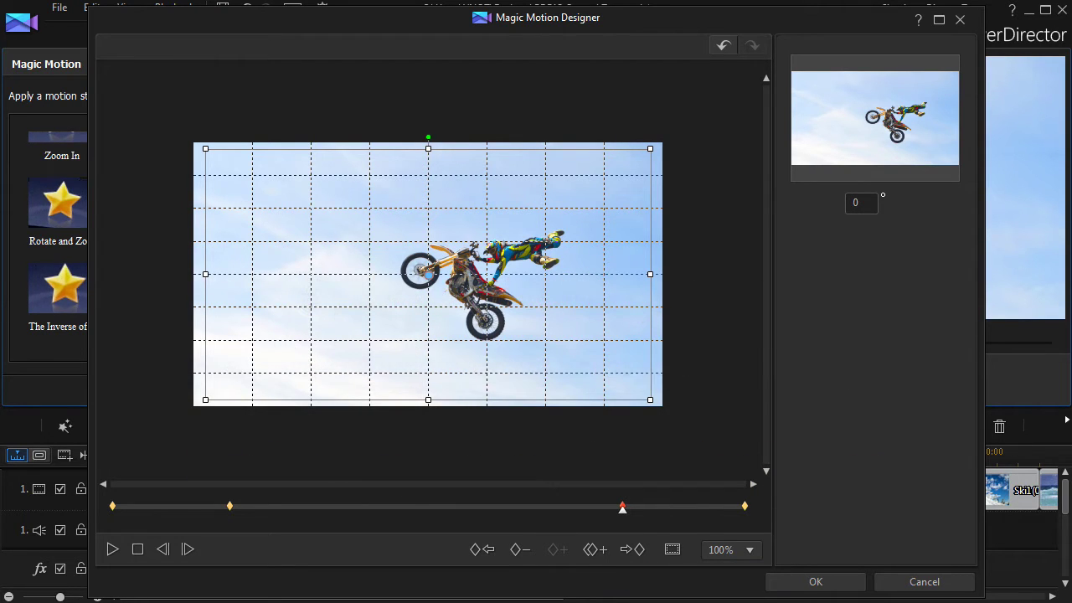
Return to the start of the motion timeline and scrub through the zoomed-out keyframes
click(138, 549)
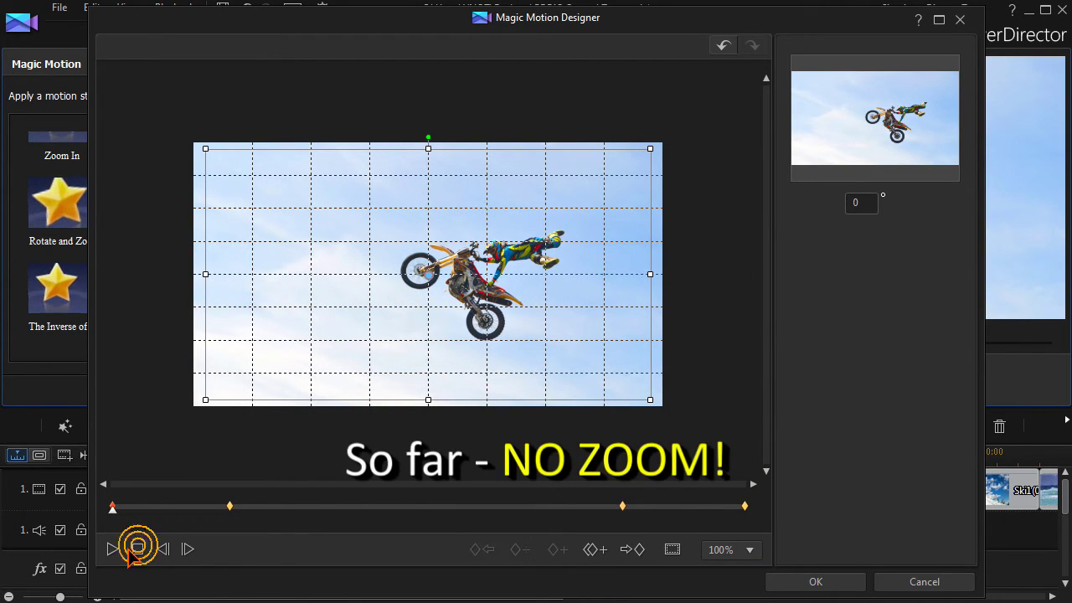
drag(113, 513, 273, 519)
drag(657, 530, 115, 547)
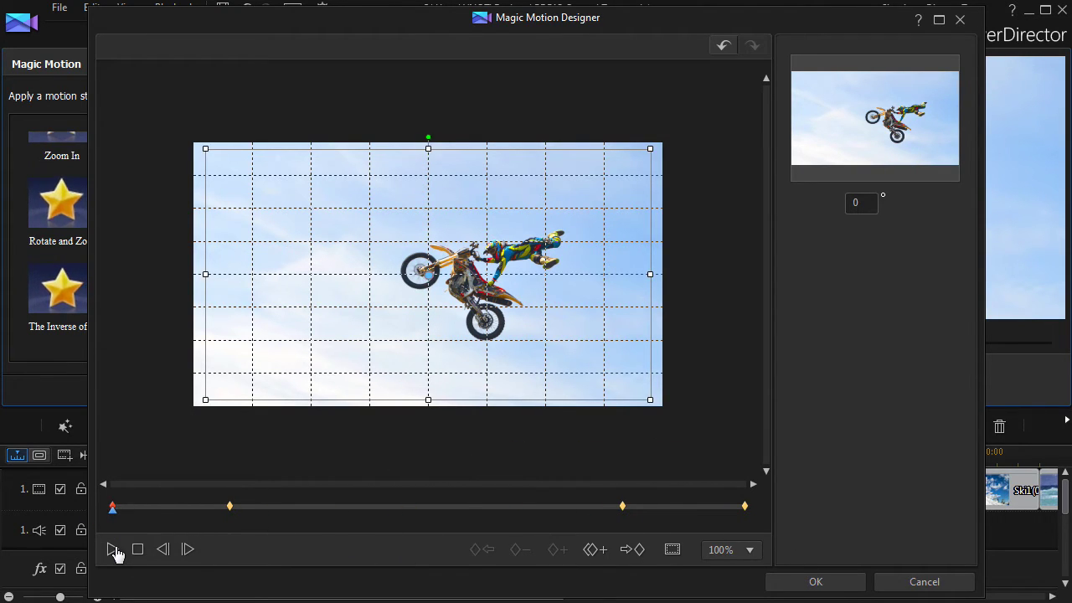
Add a keyframe about one third along the motion timeline and shrink its focus frame tightly around the bike and rider
click(314, 508)
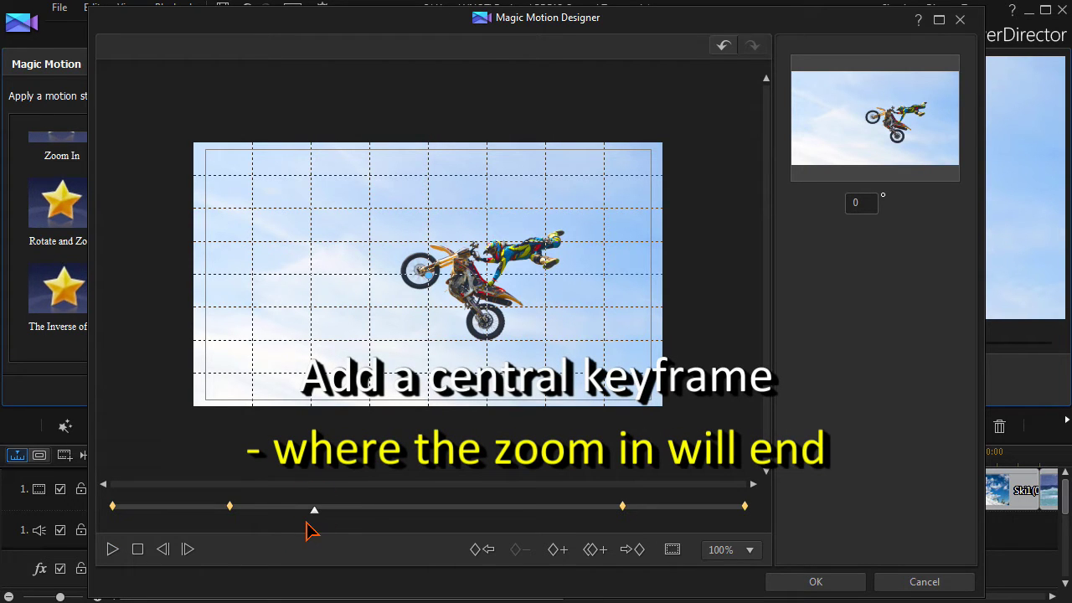
click(557, 550)
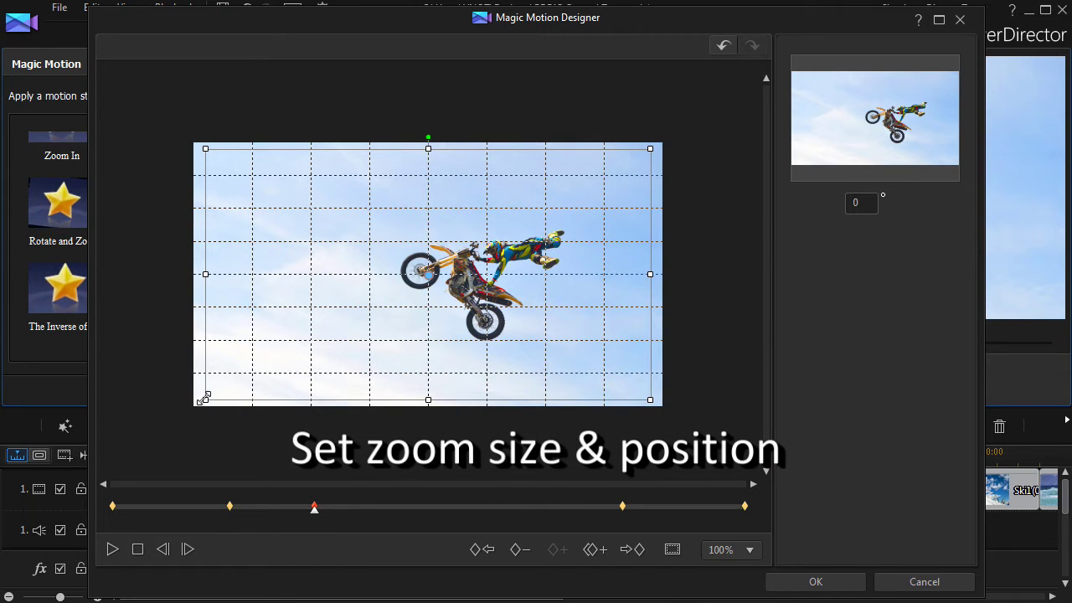
drag(203, 398, 319, 358)
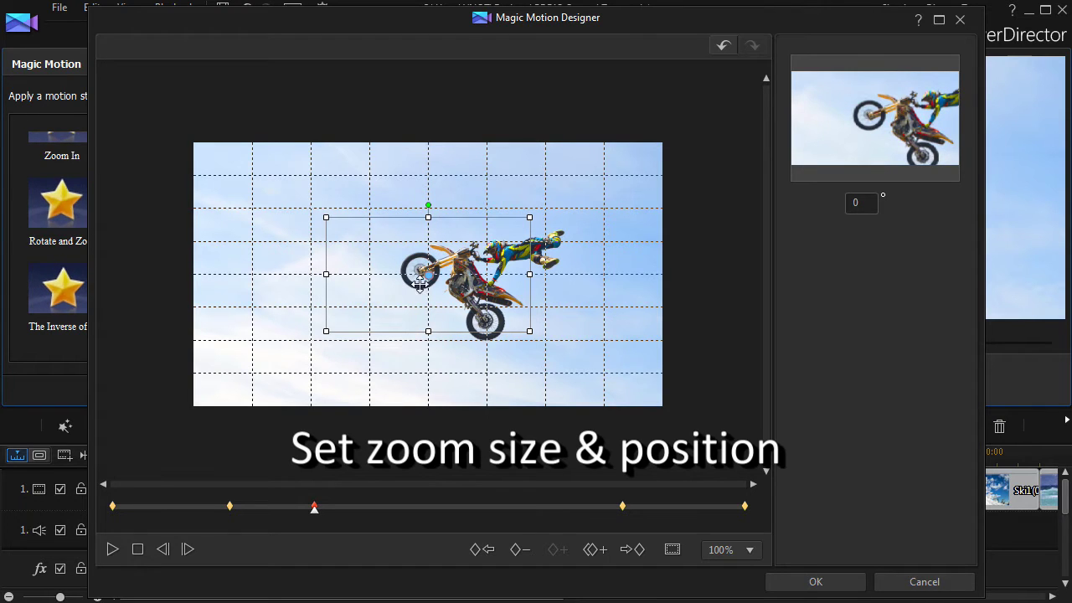
drag(429, 277, 466, 276)
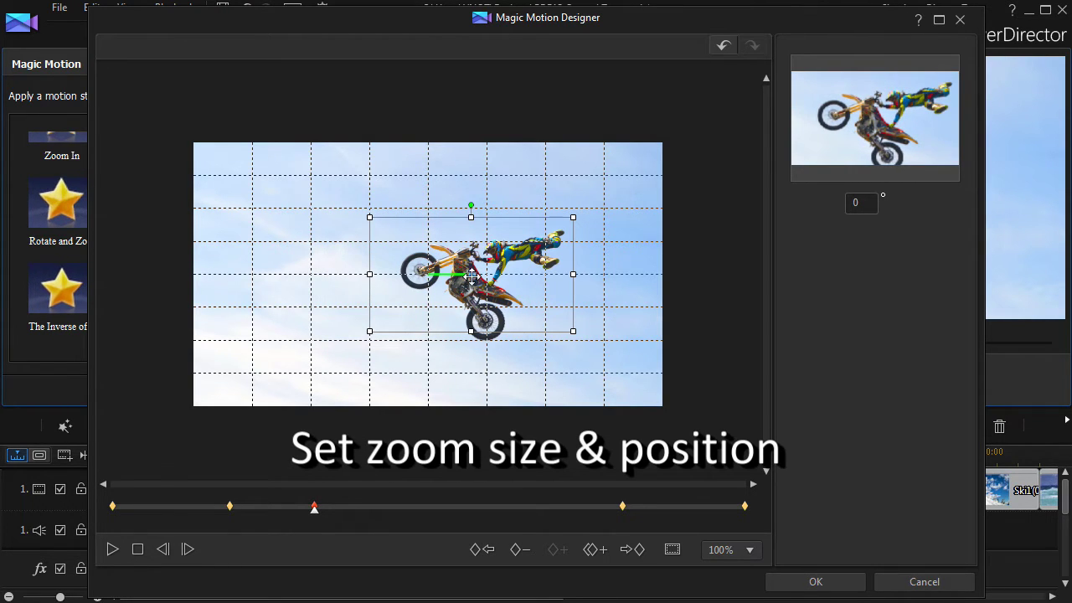
drag(574, 331, 587, 339)
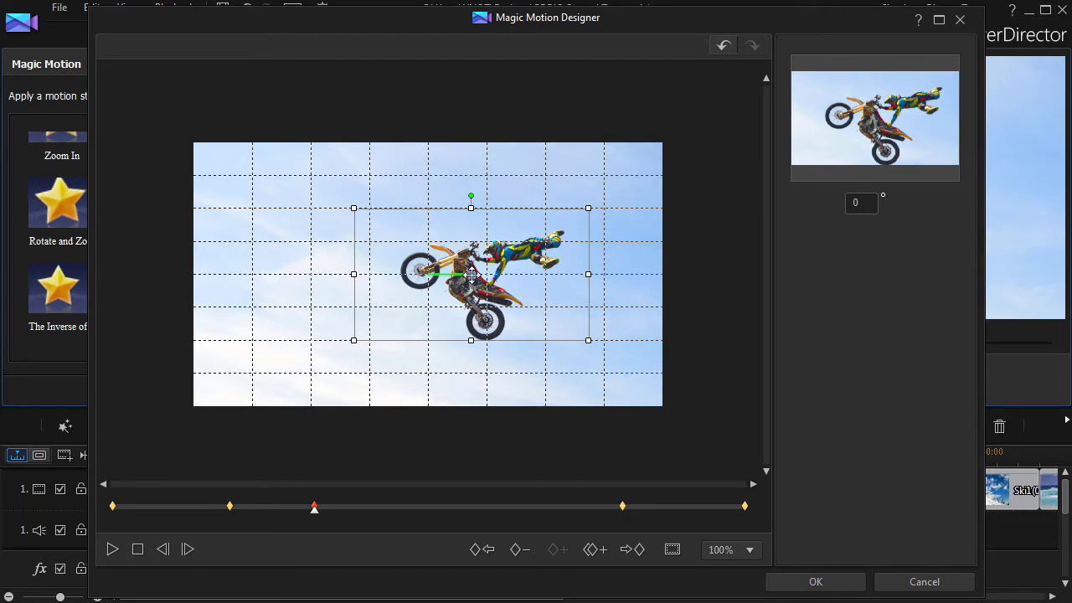
drag(472, 274, 473, 282)
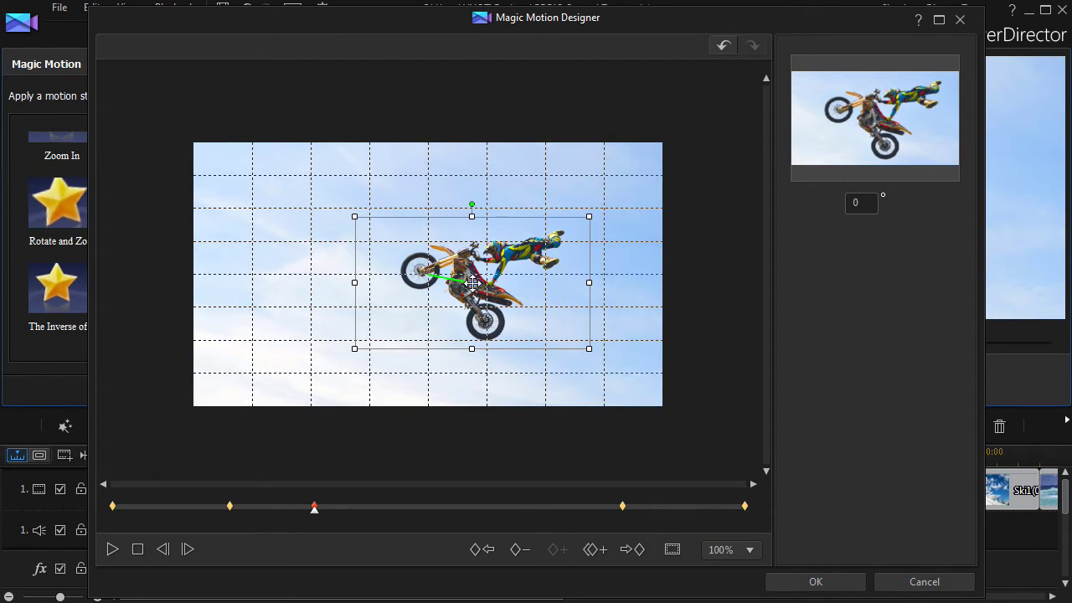
Duplicate the previous zoomed-in keyframe about two thirds along the motion timeline to mark where the zoom out starts
click(530, 511)
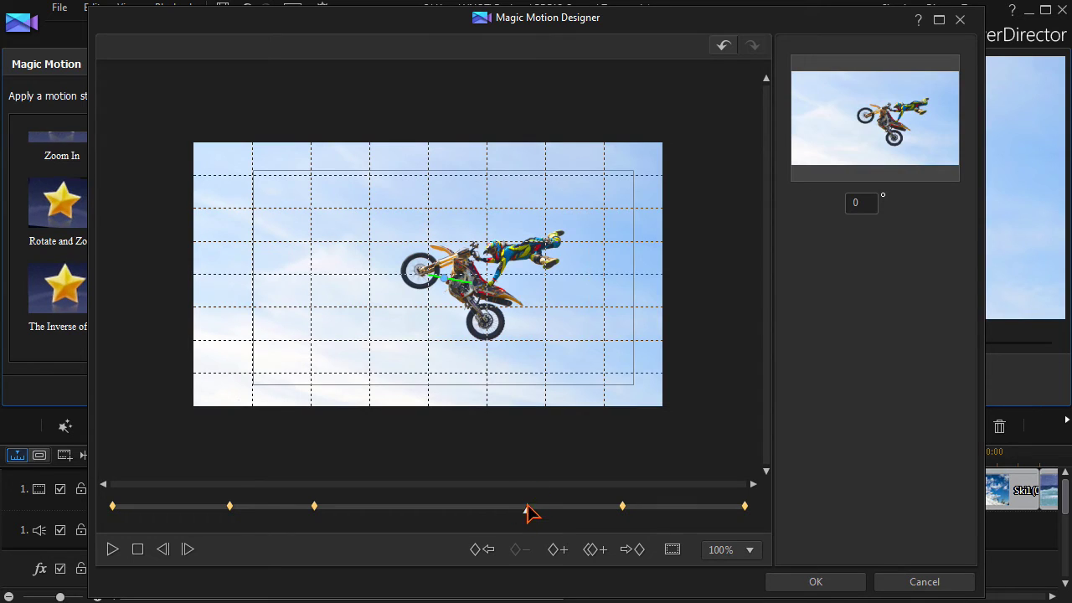
click(596, 551)
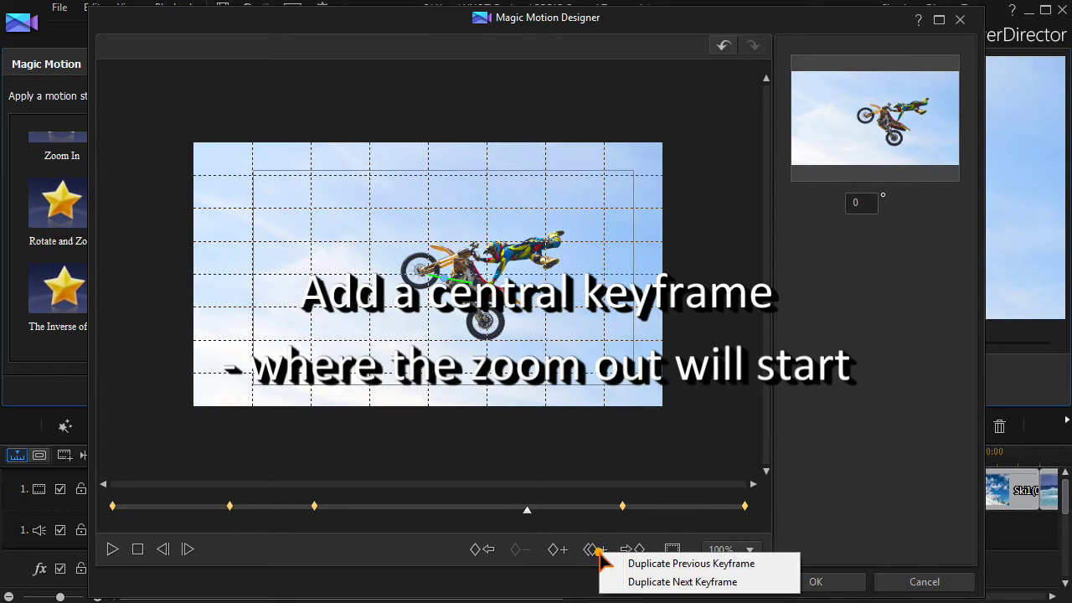
click(640, 563)
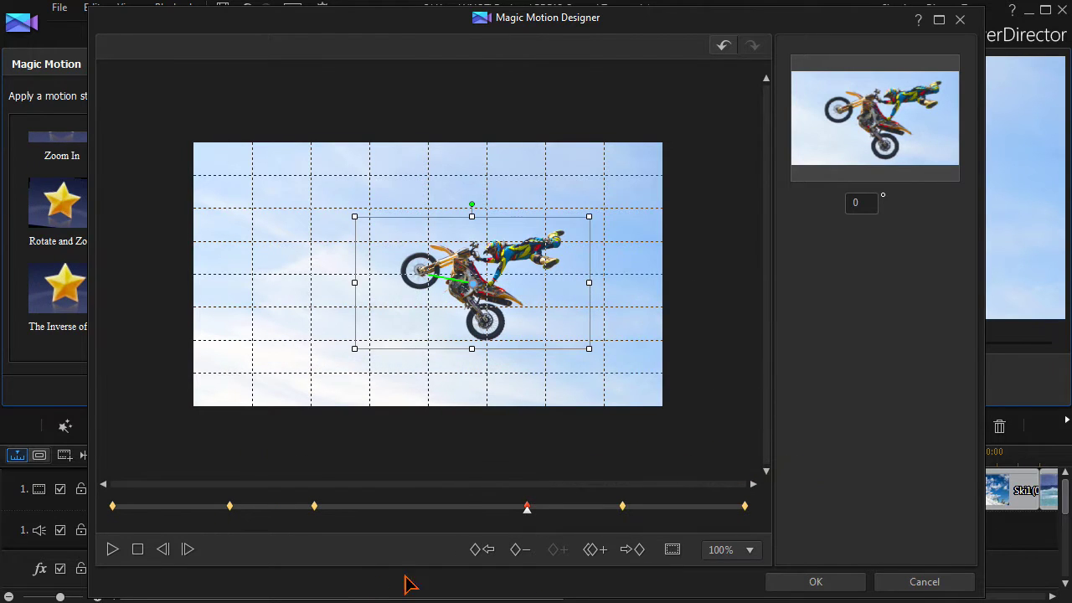
Play the Bike1 motion from the beginning and accept the Magic Motion design
click(138, 550)
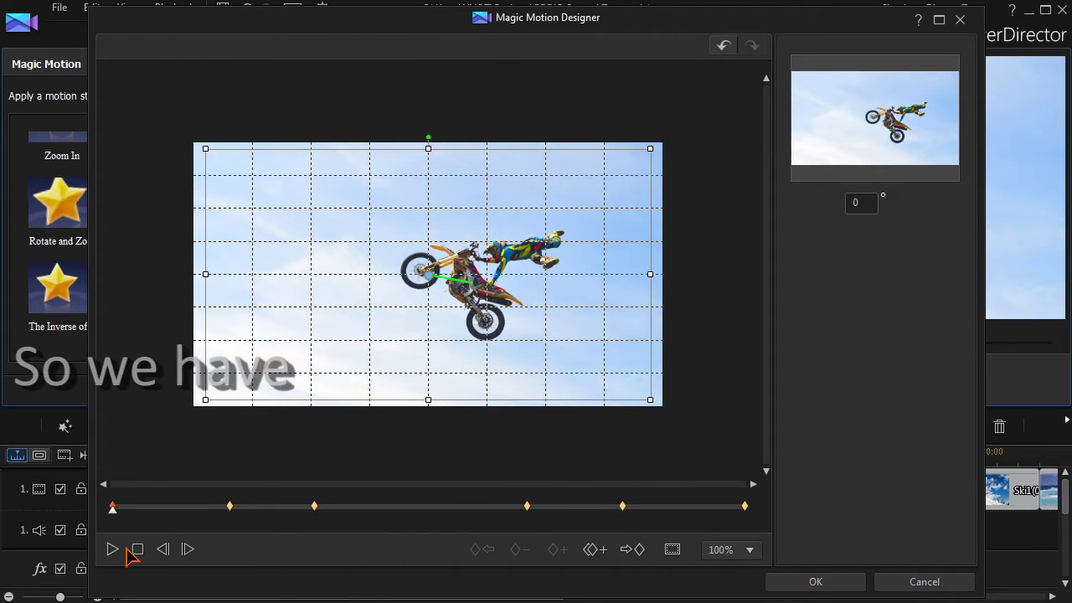
click(113, 550)
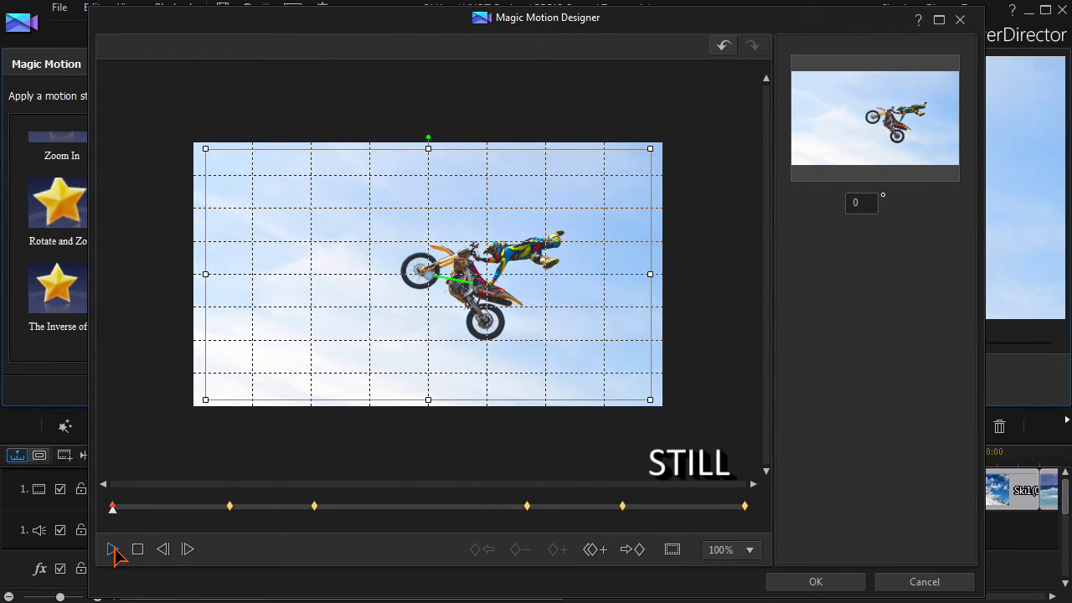
click(837, 586)
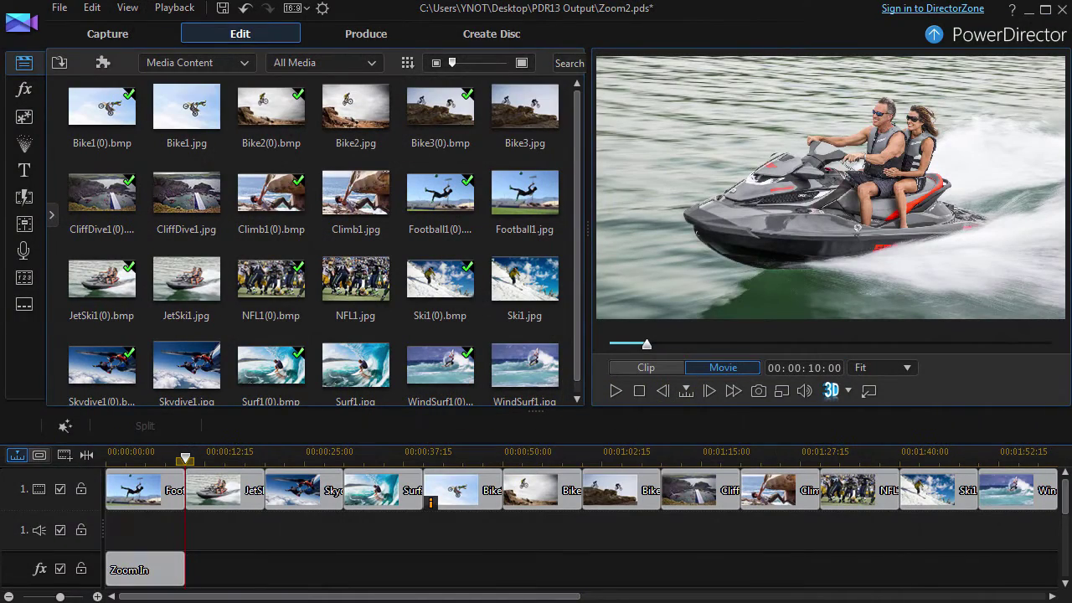
Copy the keyframed Zoom In effect to 00:00:10:00 under the JetSki1 clip and play the result
click(159, 570)
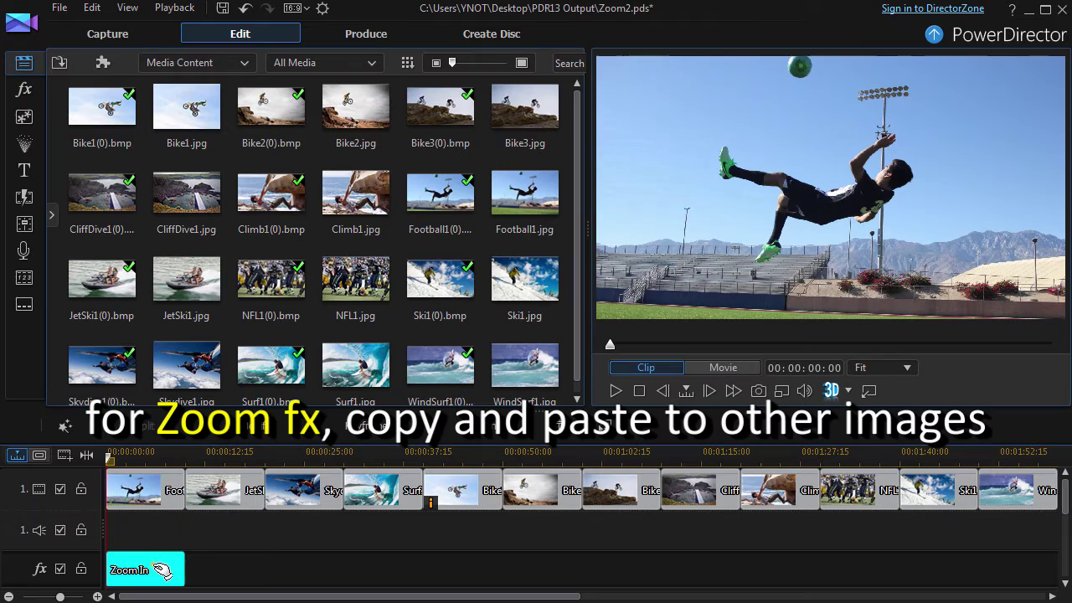
right_click(159, 570)
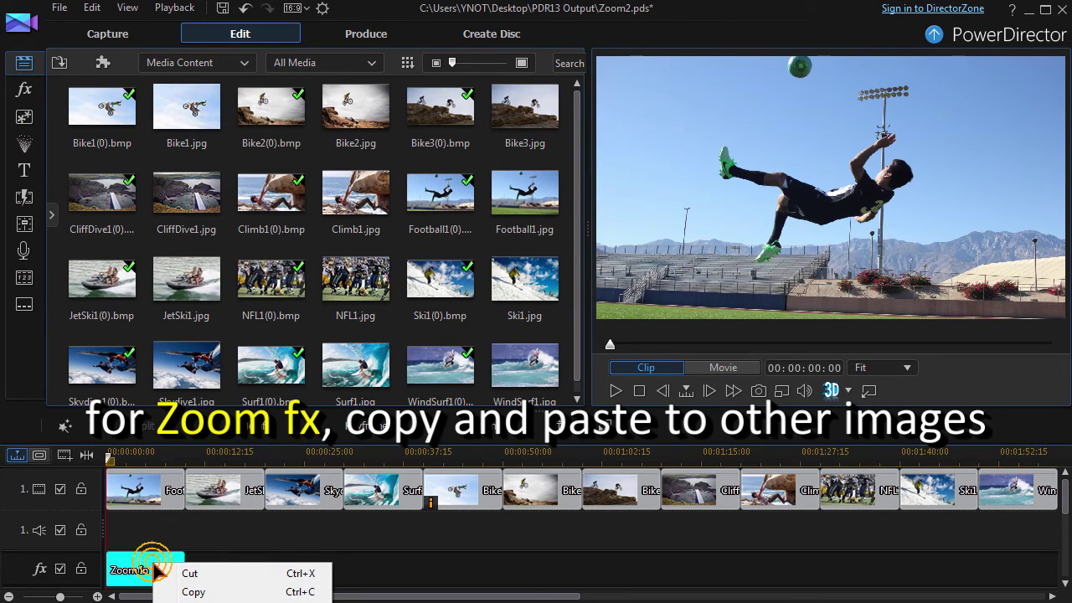
click(192, 592)
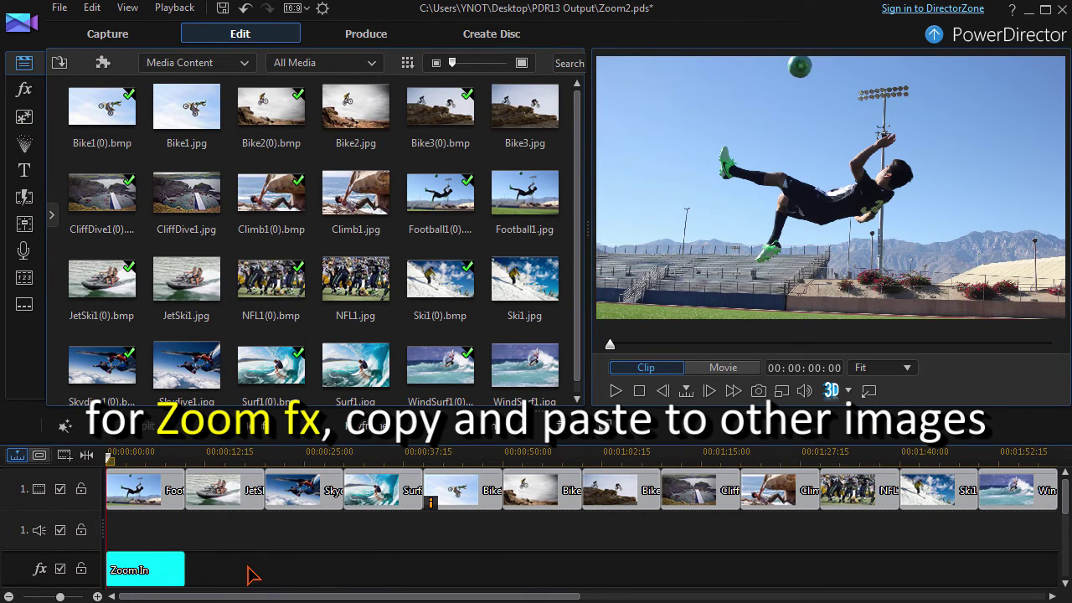
key(End)
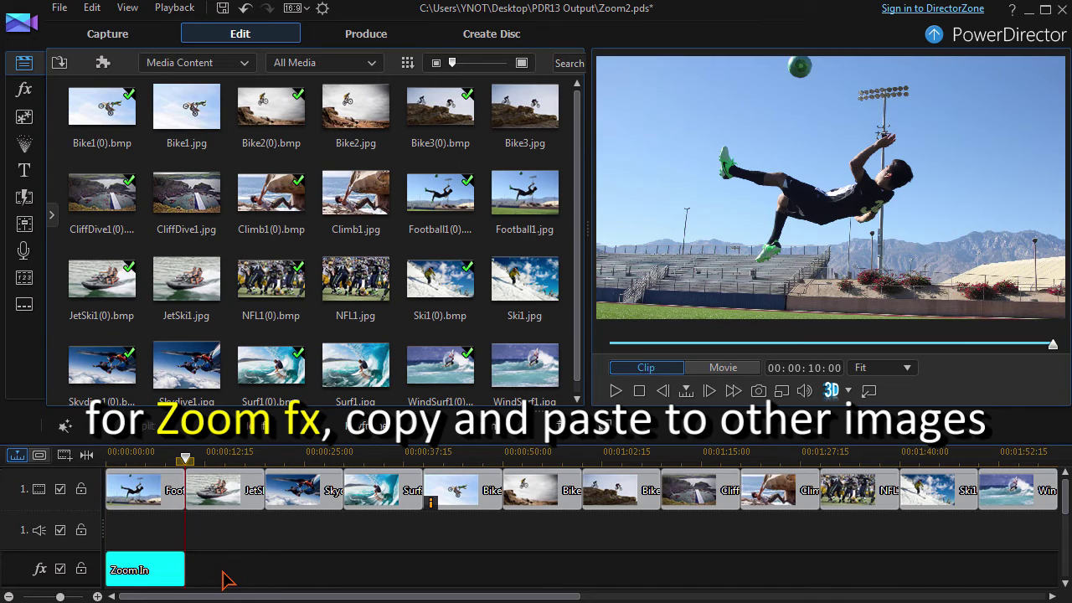
click(223, 576)
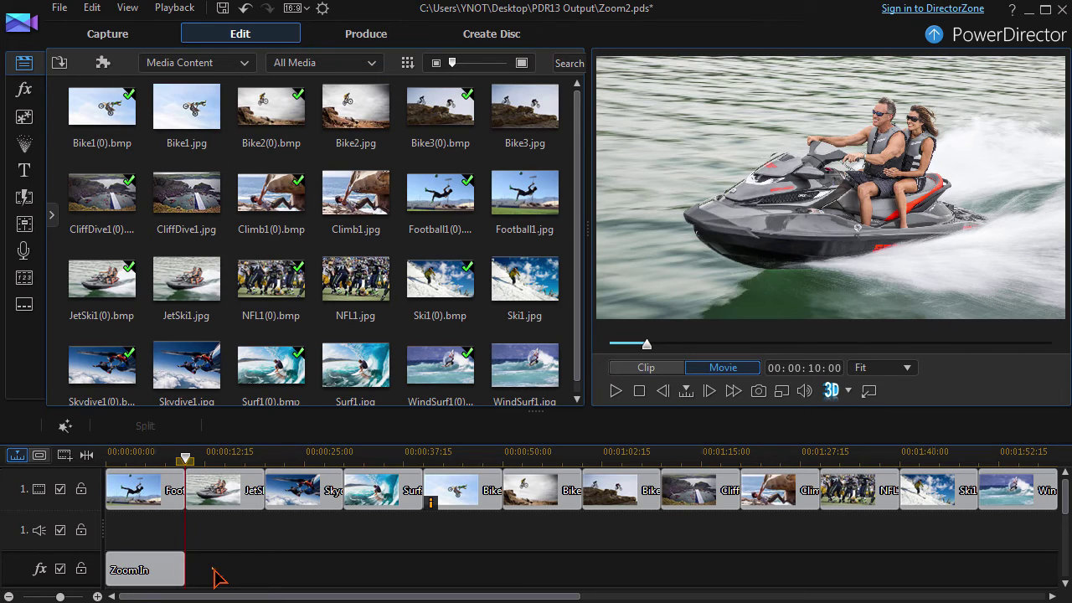
key(ctrl+v)
click(617, 391)
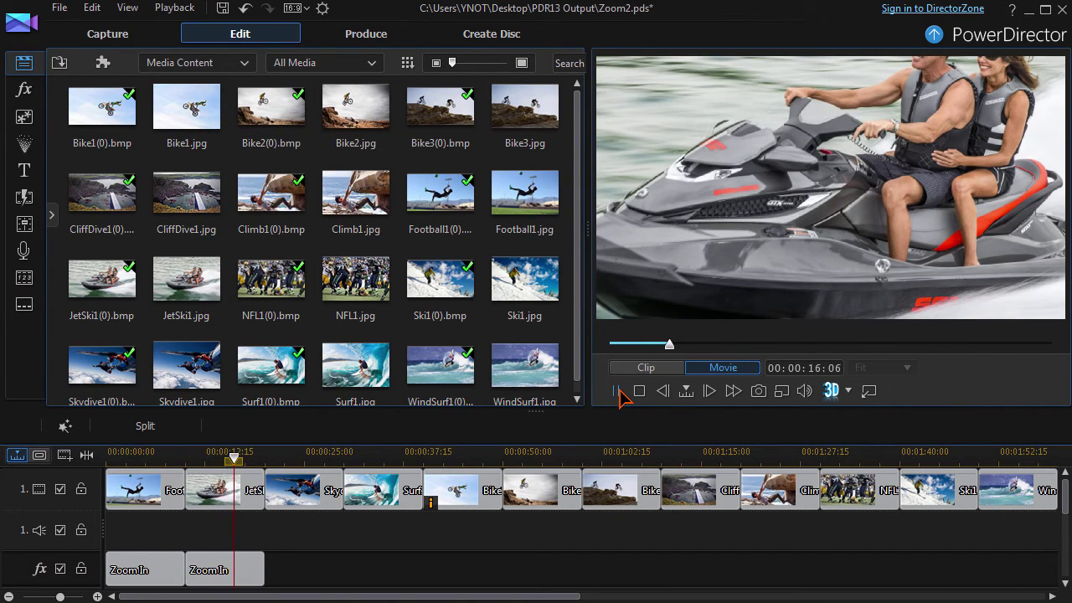
click(617, 391)
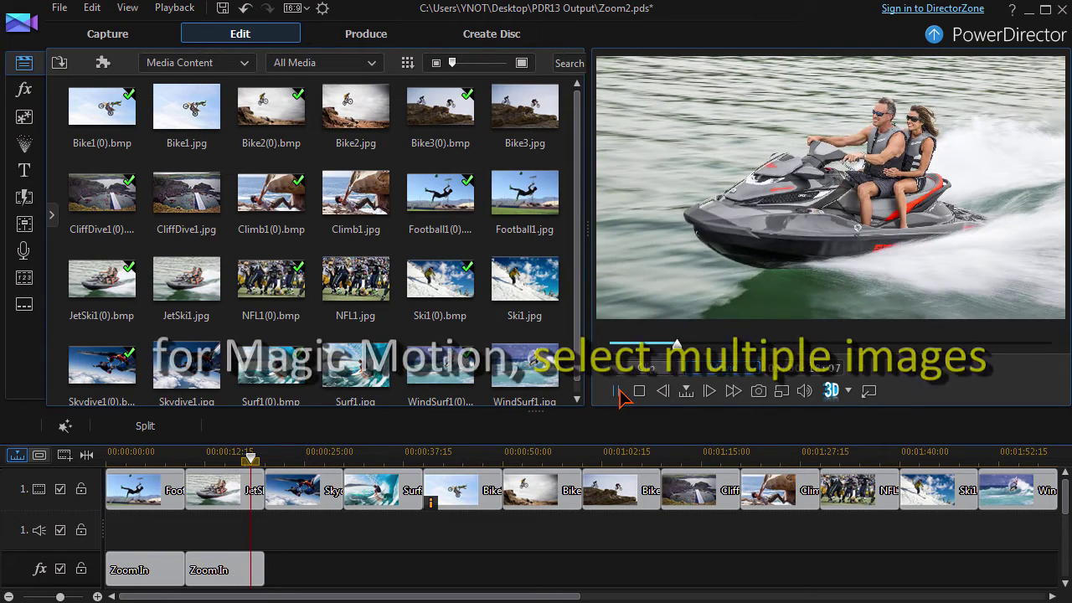
Select the Skydive1 and Surf1 clips together and apply the User Defined Magic Motion style to both
click(320, 494)
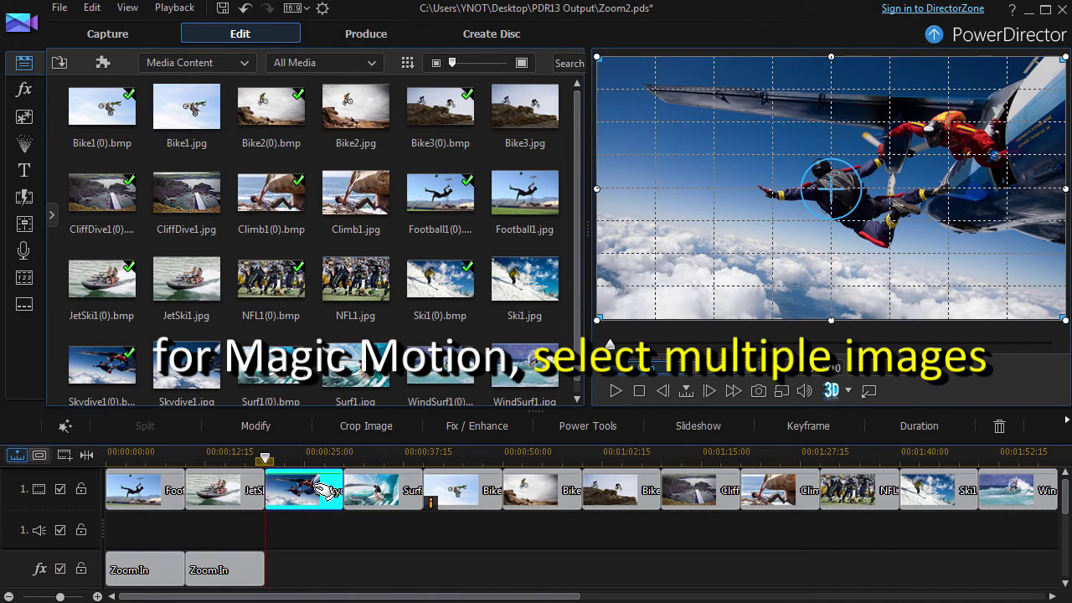
ctrl+click(397, 494)
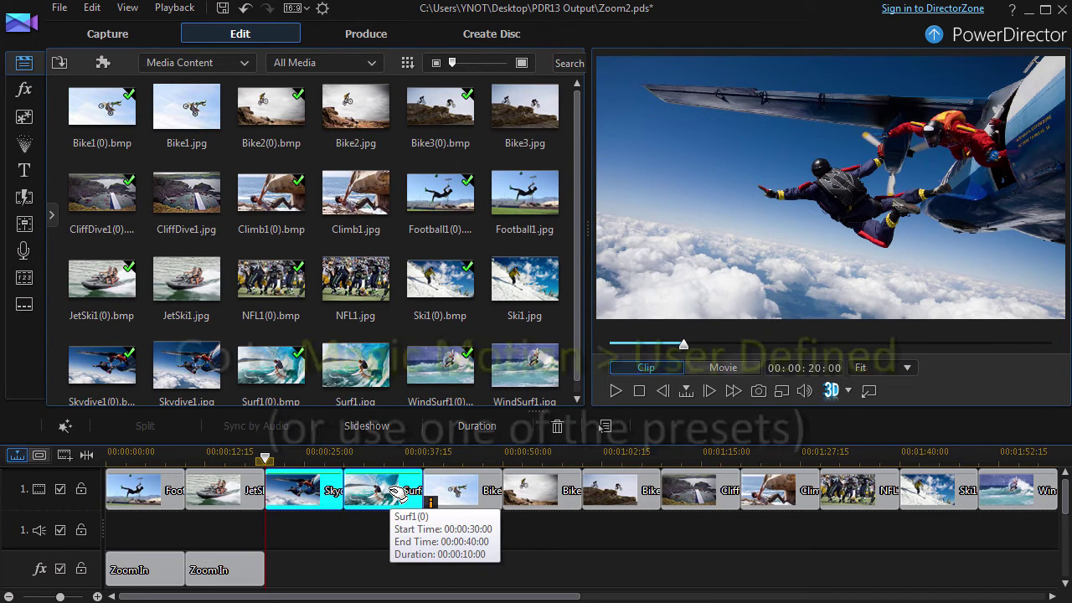
click(66, 426)
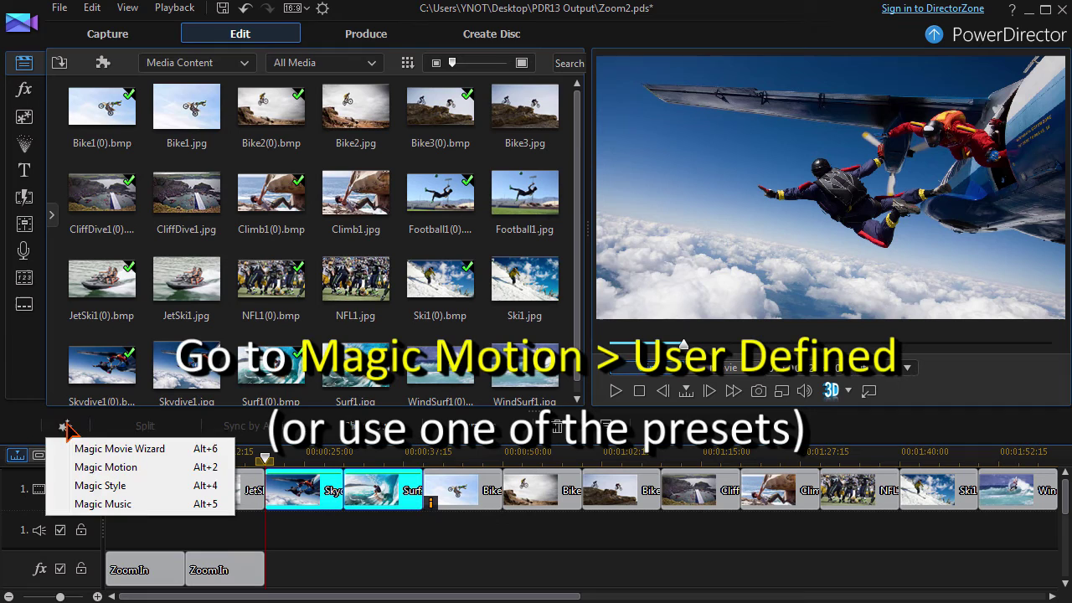
click(91, 467)
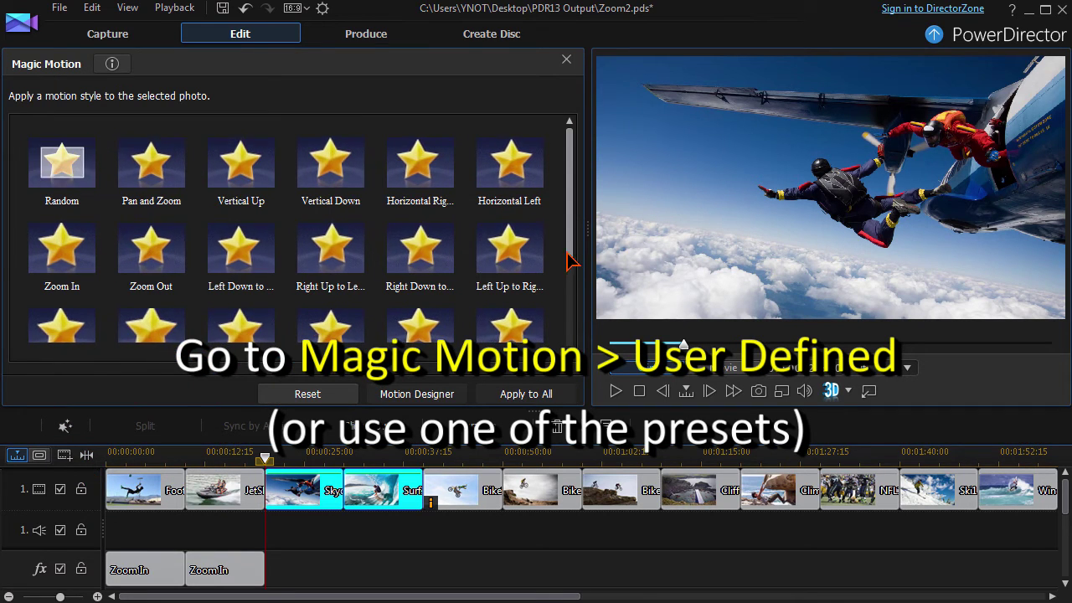
scroll(572, 302, down, 3)
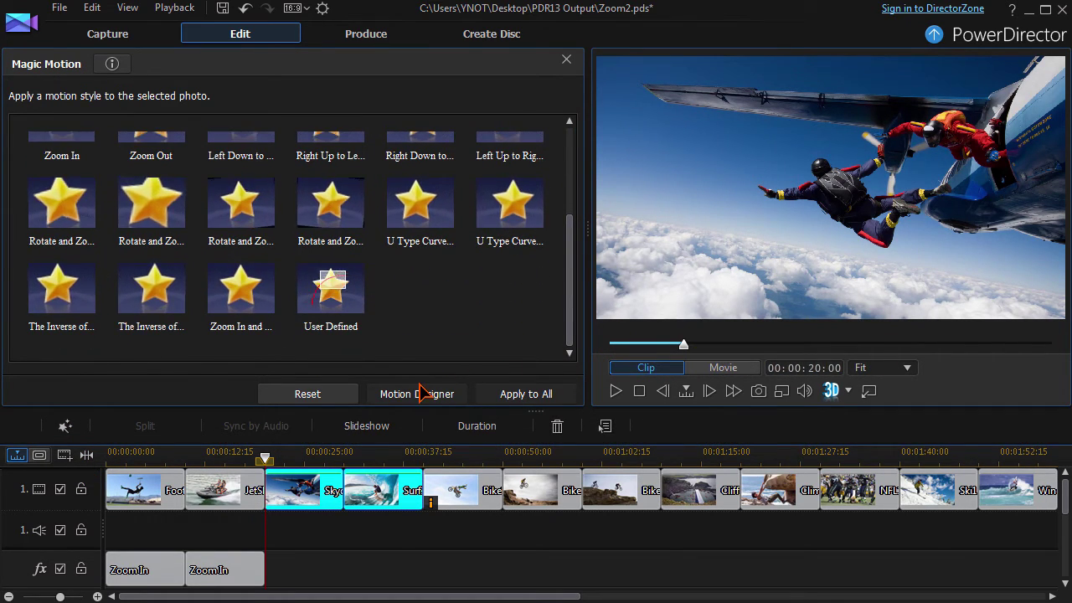
click(331, 289)
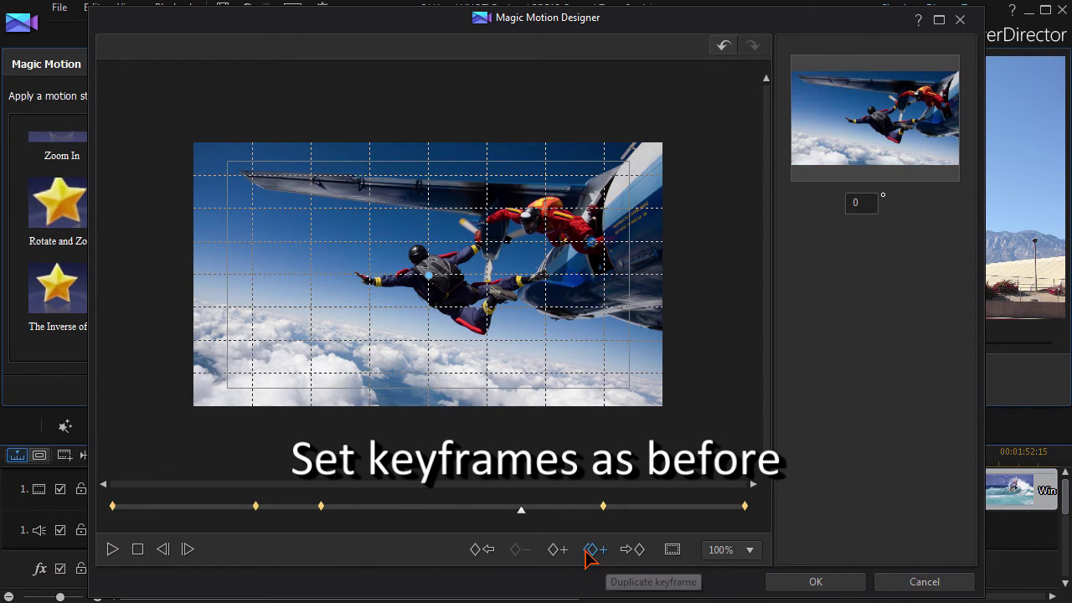
Duplicate the previous zoomed-in keyframe about two thirds along the motion timeline and accept the Magic Motion design
click(591, 551)
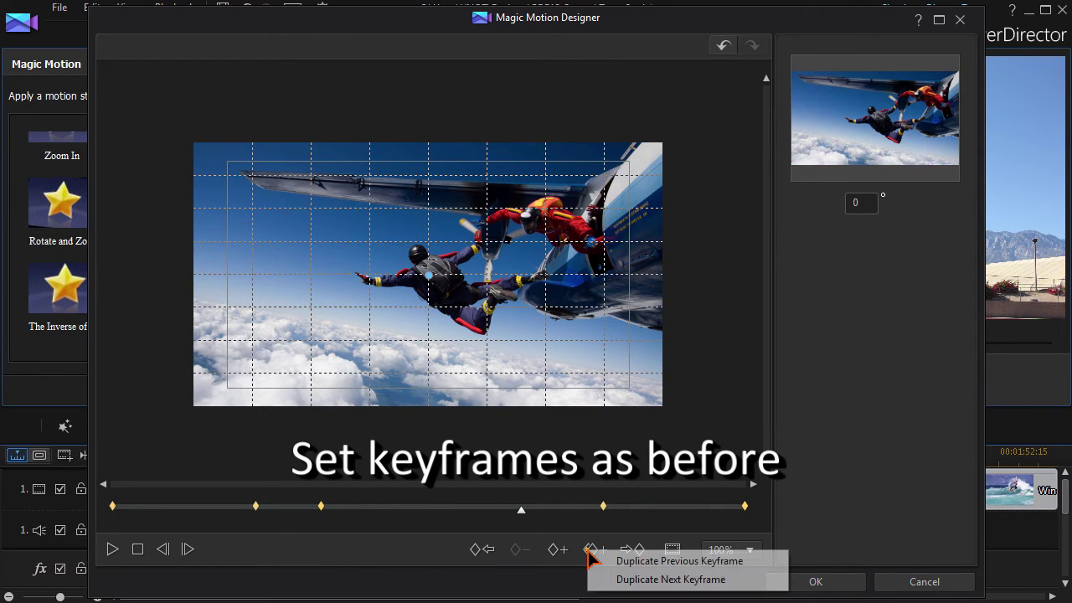
click(637, 578)
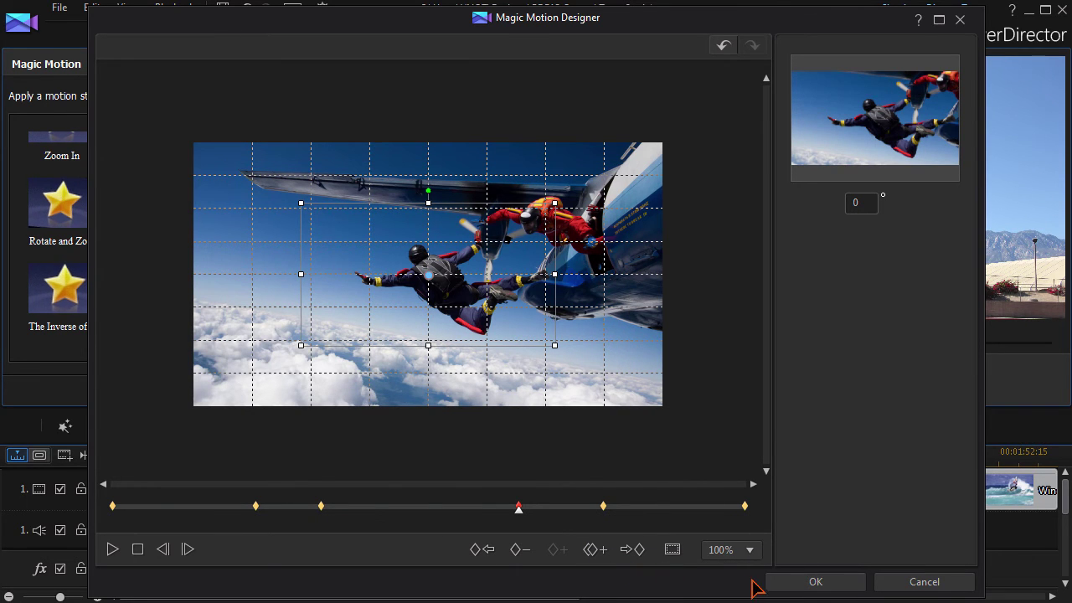
click(813, 581)
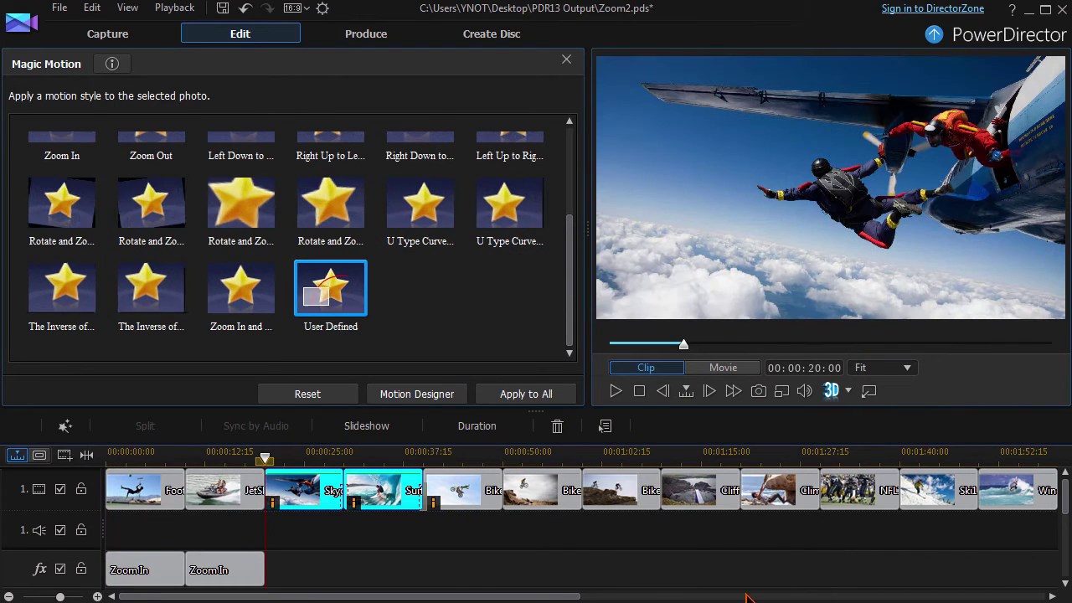
Play the Surf1 clip from its beginning to check the shared motion and pause near its end
click(405, 505)
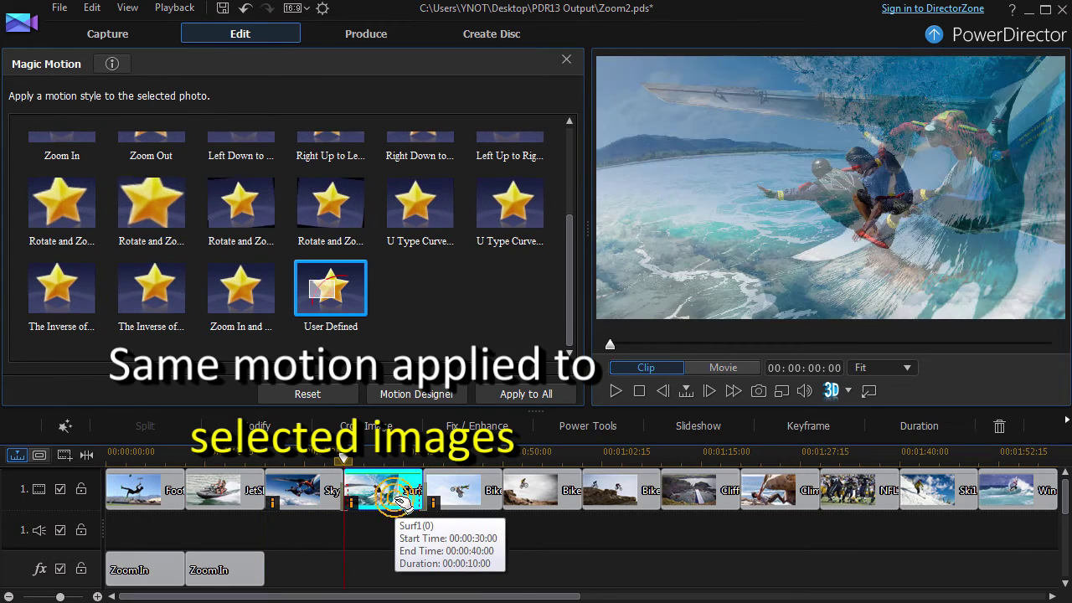
click(617, 394)
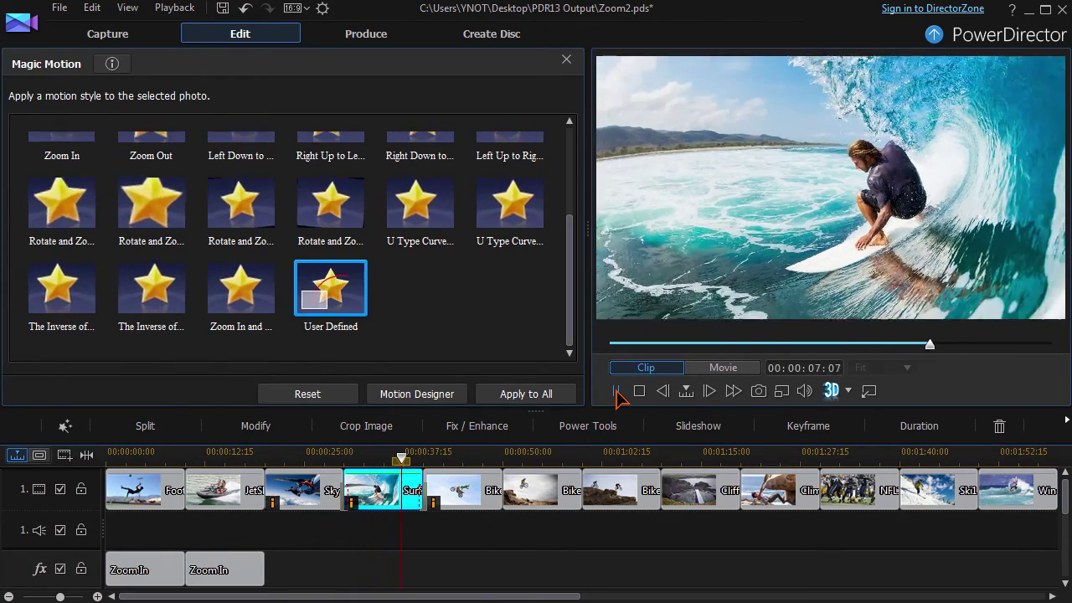
click(617, 391)
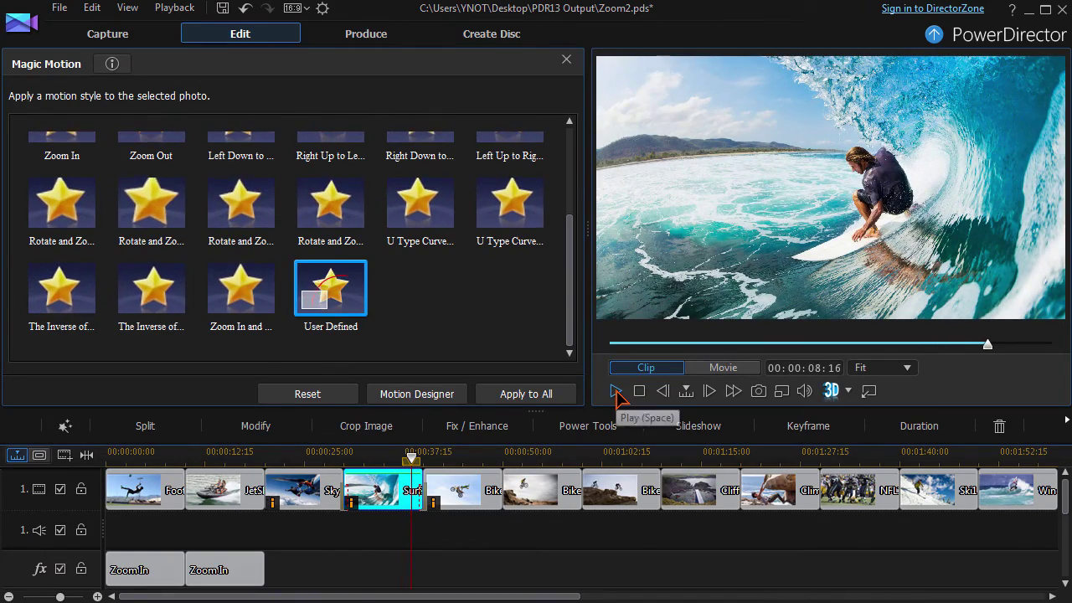